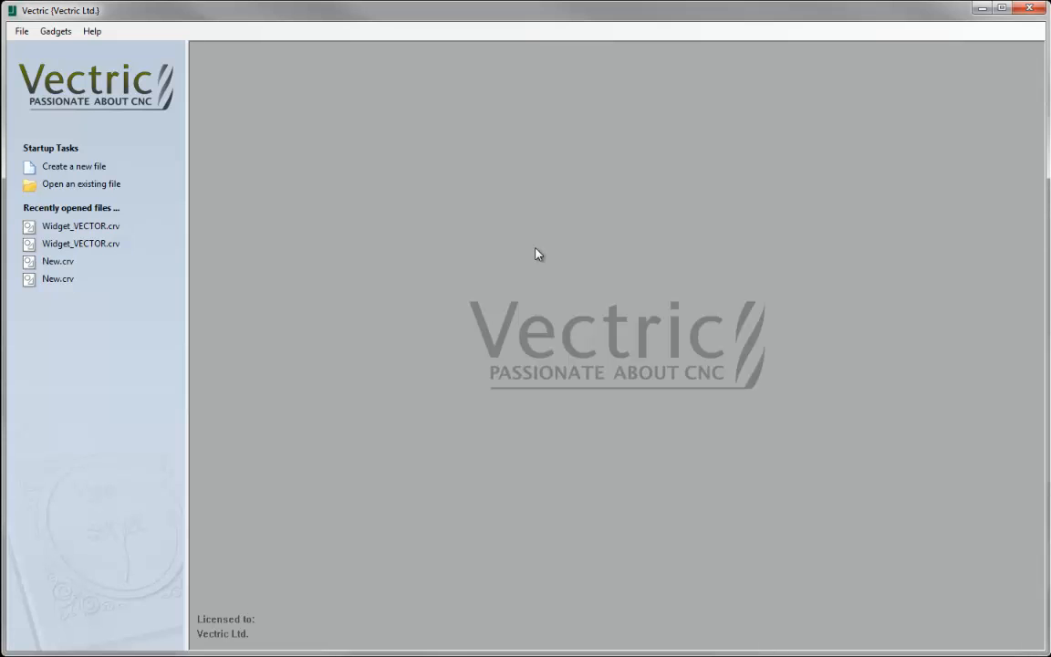
# Step: Open Widget_VECTOR.crv from the Dimensions_FILES folder
pyautogui.click(81, 183)
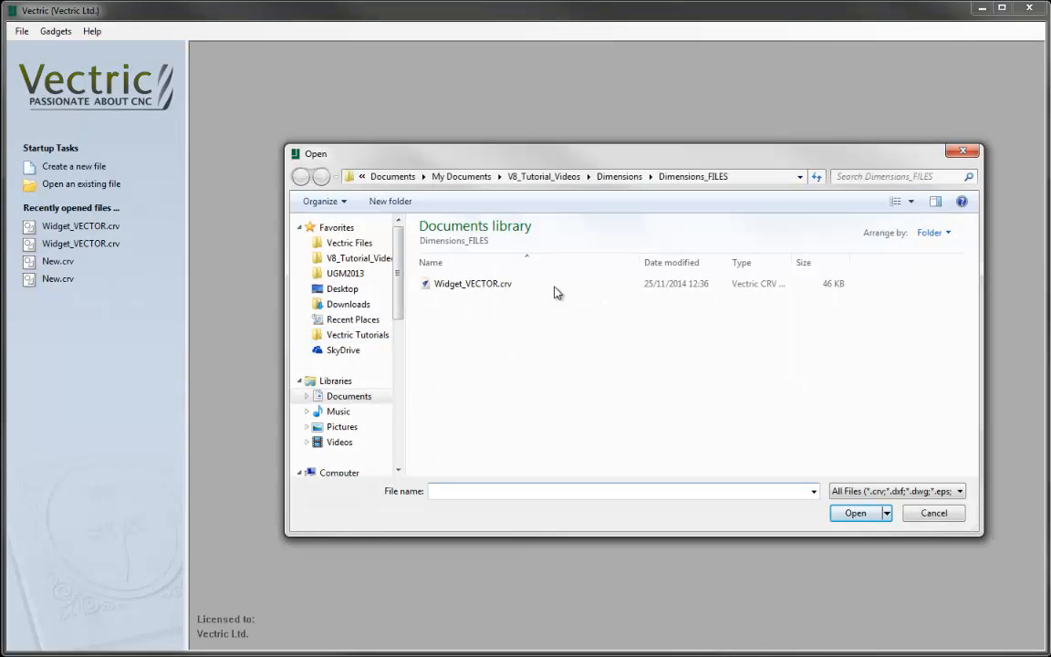
pyautogui.click(473, 284)
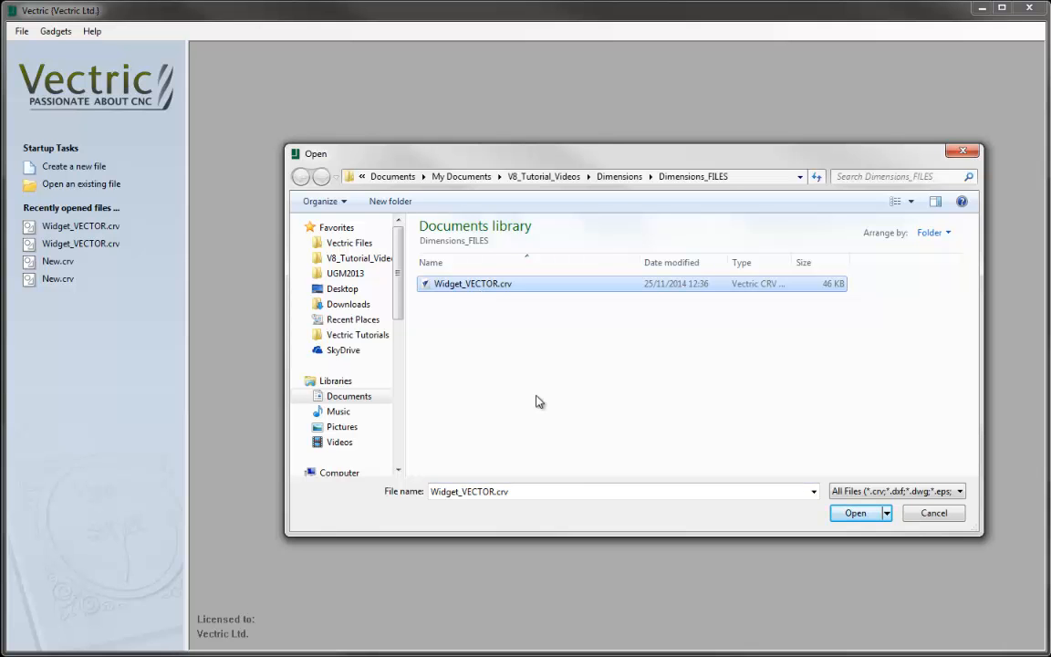
pyautogui.click(855, 512)
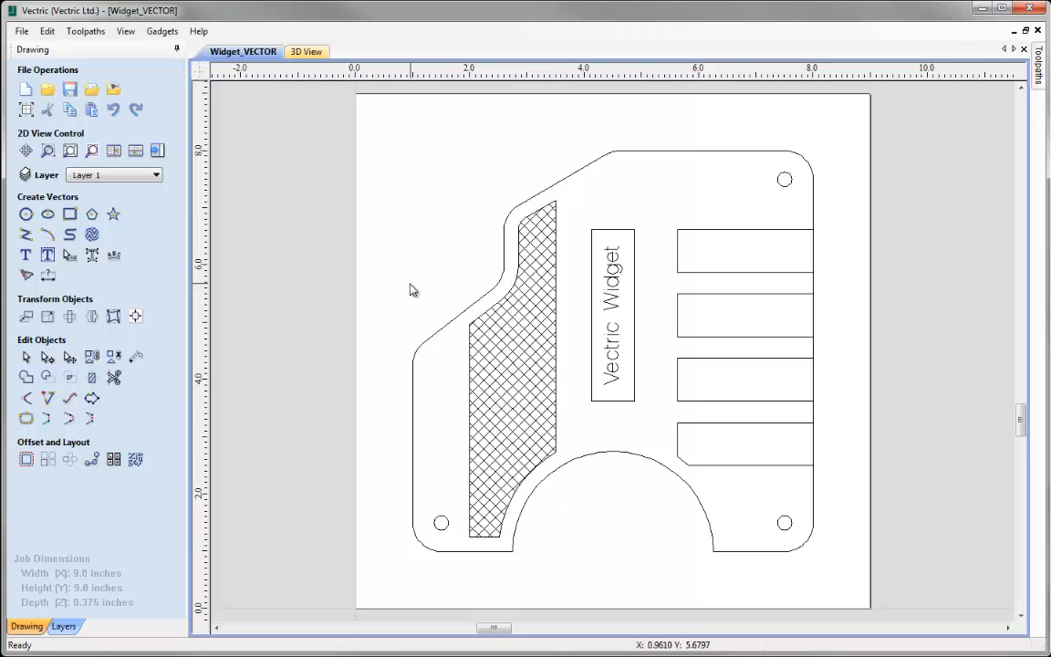
# Step: Start the Dimensions tool from the Create Vectors toolbar
pyautogui.click(47, 275)
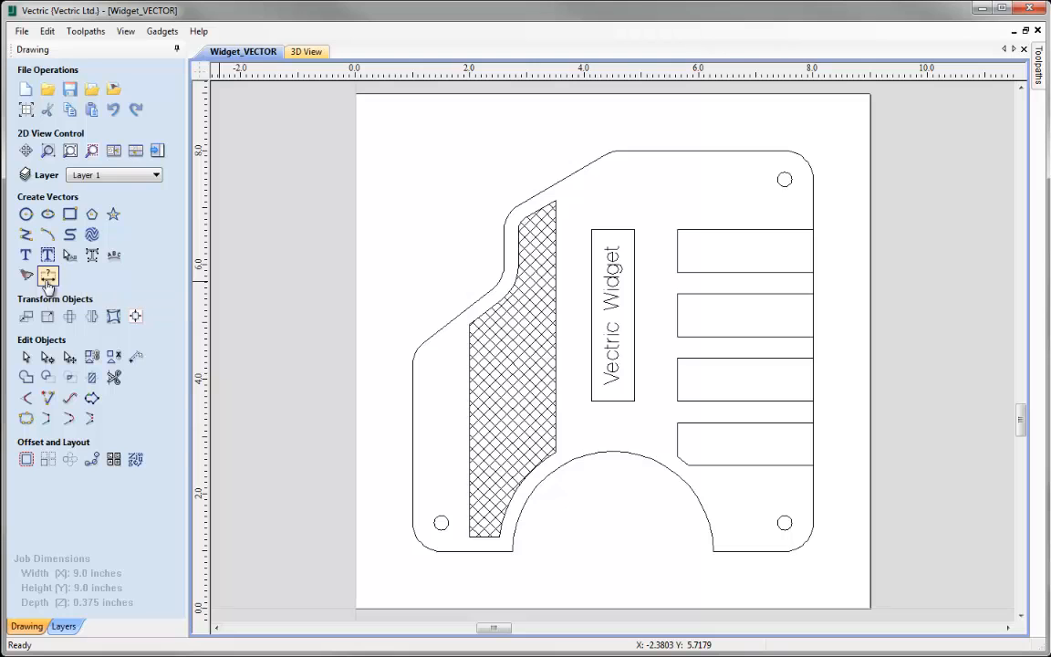
pyautogui.click(47, 276)
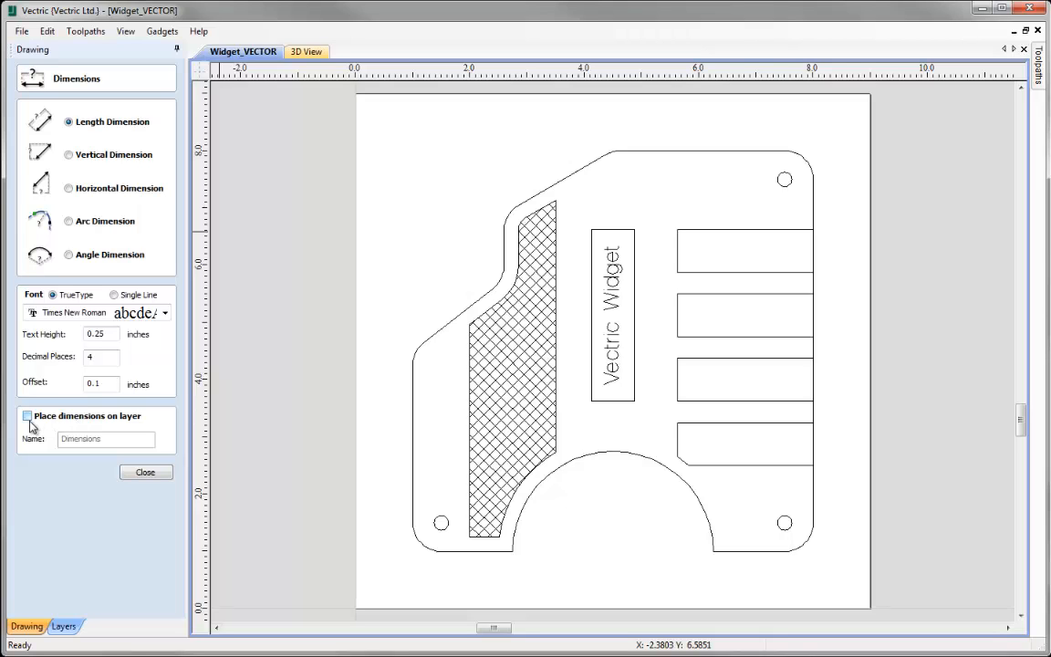
# Step: Enable placing new dimensions on a layer named Dimensions
pyautogui.click(27, 416)
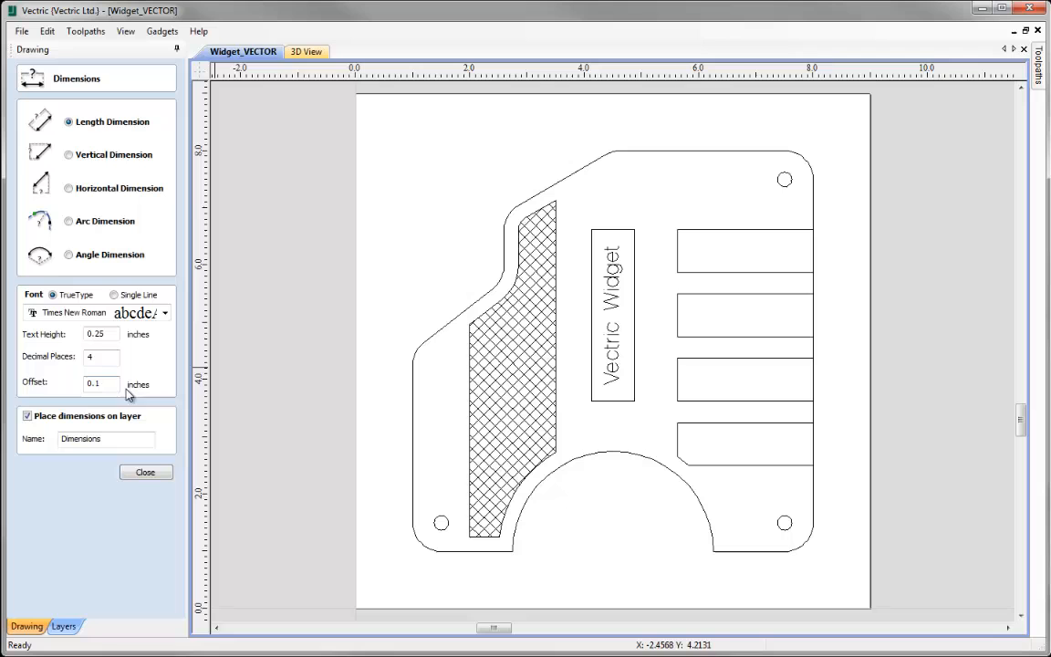
pyautogui.click(386, 237)
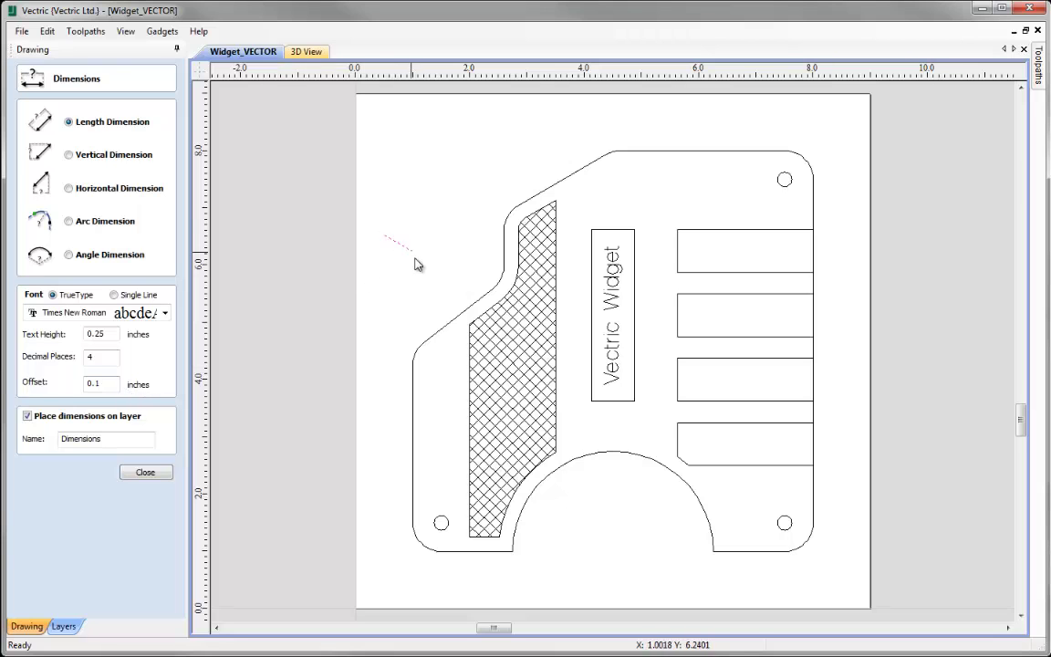
pyautogui.click(527, 147)
pyautogui.click(440, 164)
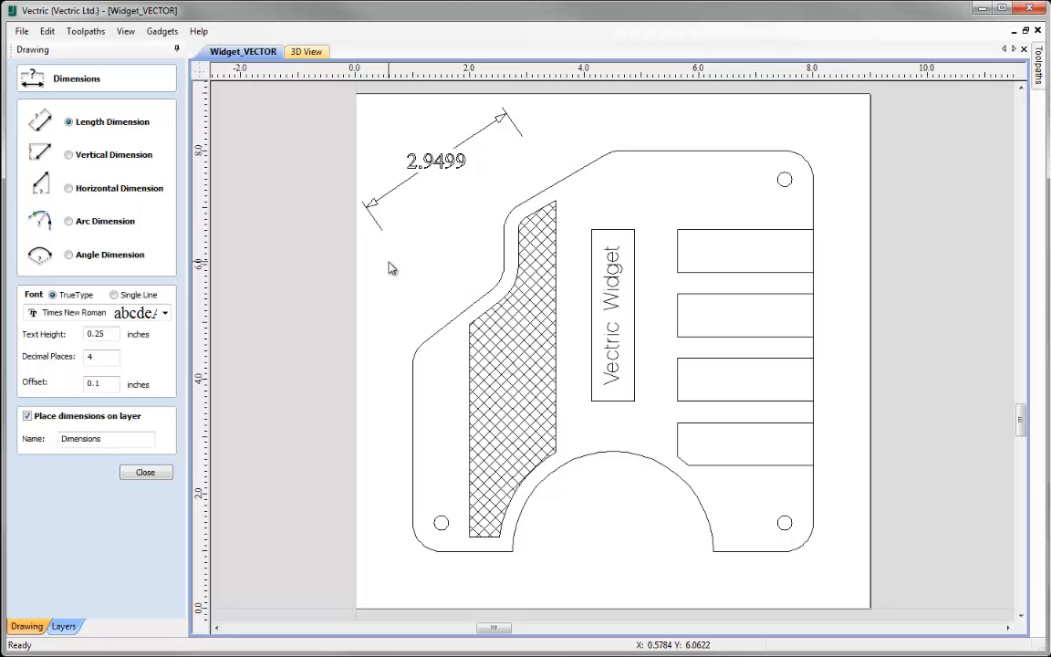
pyautogui.hotkey('ctrl', 'z')
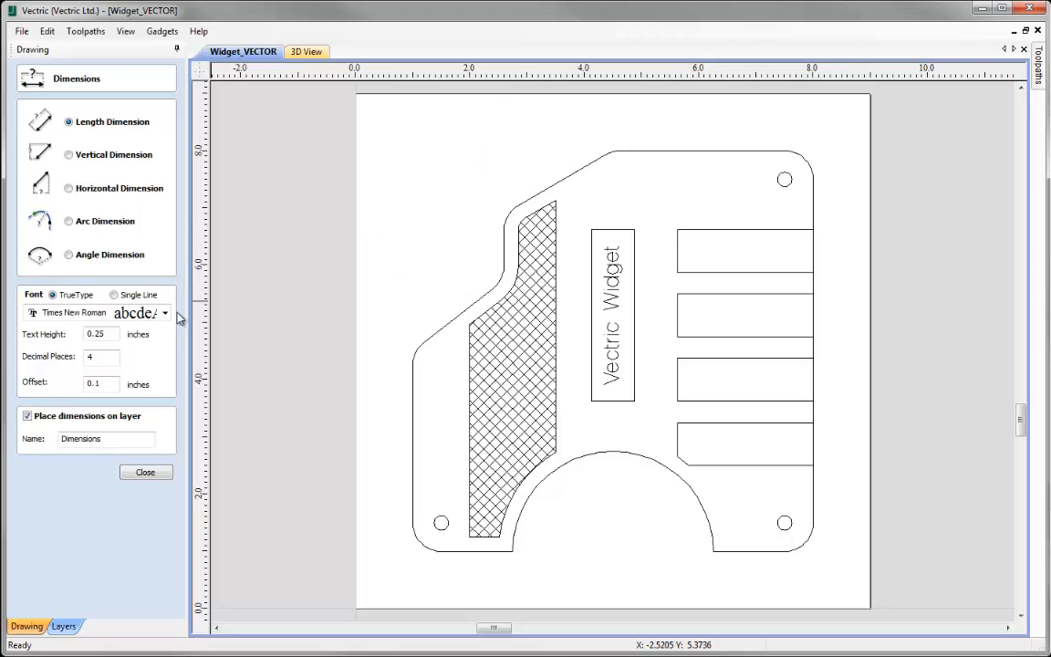
# Step: Set dimension text to Arial, 0.15 high with 3 decimals, and pick the angled edge's endpoints for a 3.597 dimension
pyautogui.click(164, 313)
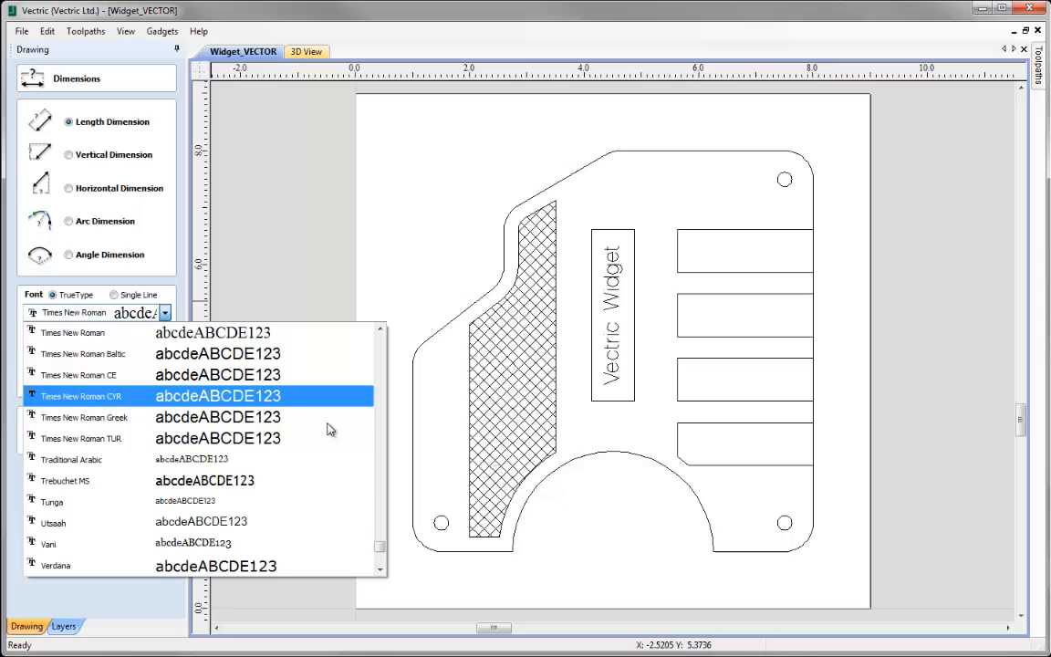
pyautogui.moveTo(380, 546); pyautogui.dragTo(379, 329)
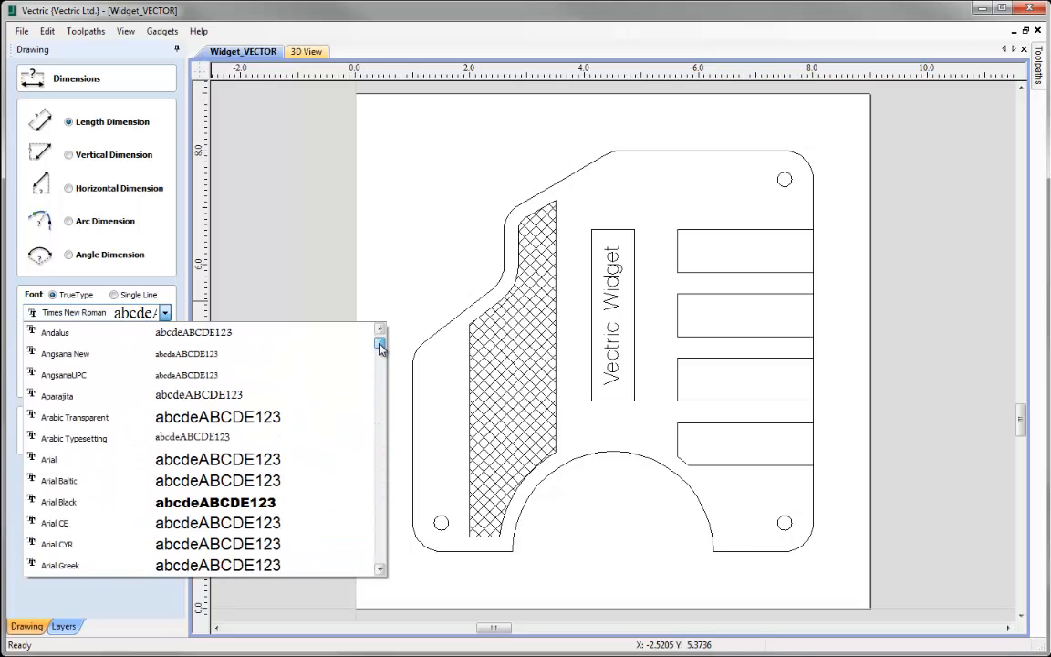
pyautogui.click(82, 481)
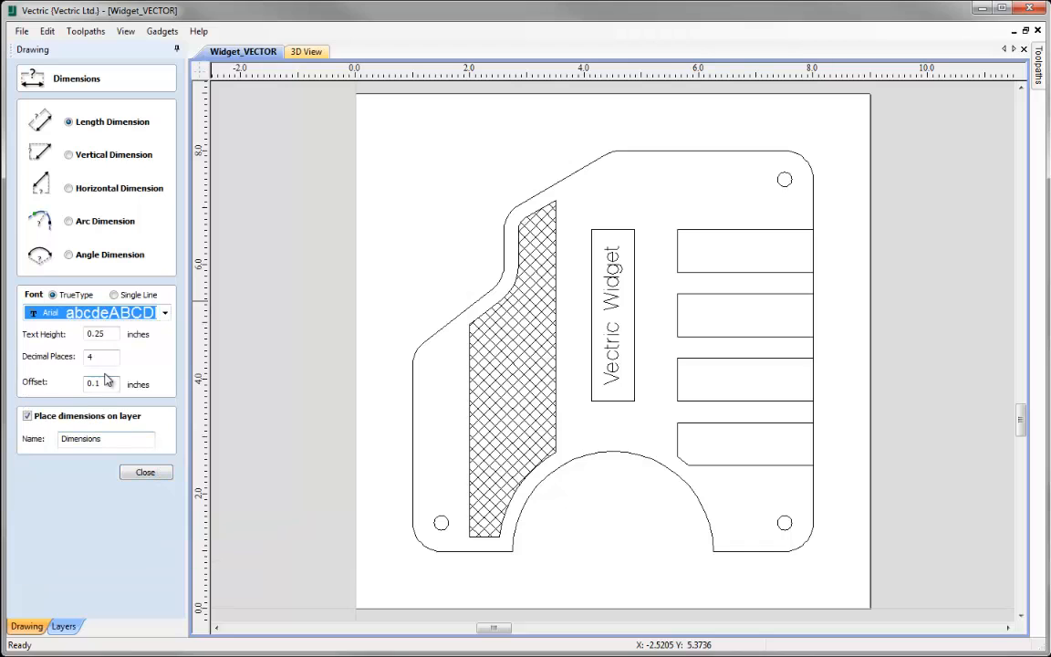
pyautogui.doubleClick(96, 334)
pyautogui.write('0')
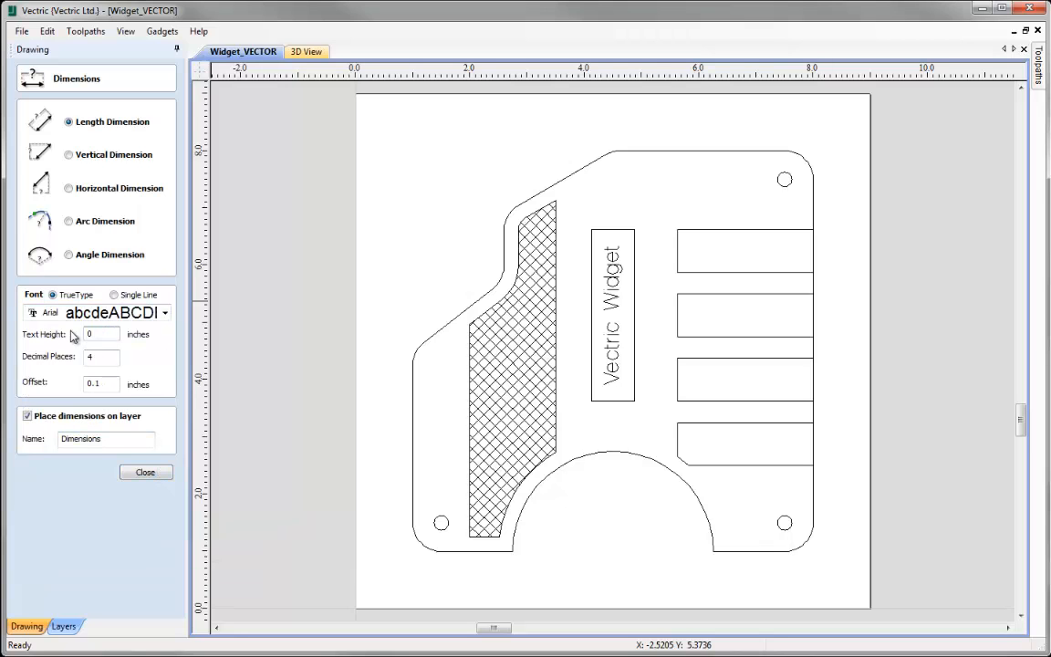
pyautogui.write('.15')
pyautogui.doubleClick(98, 357)
pyautogui.write('3')
pyautogui.click(383, 272)
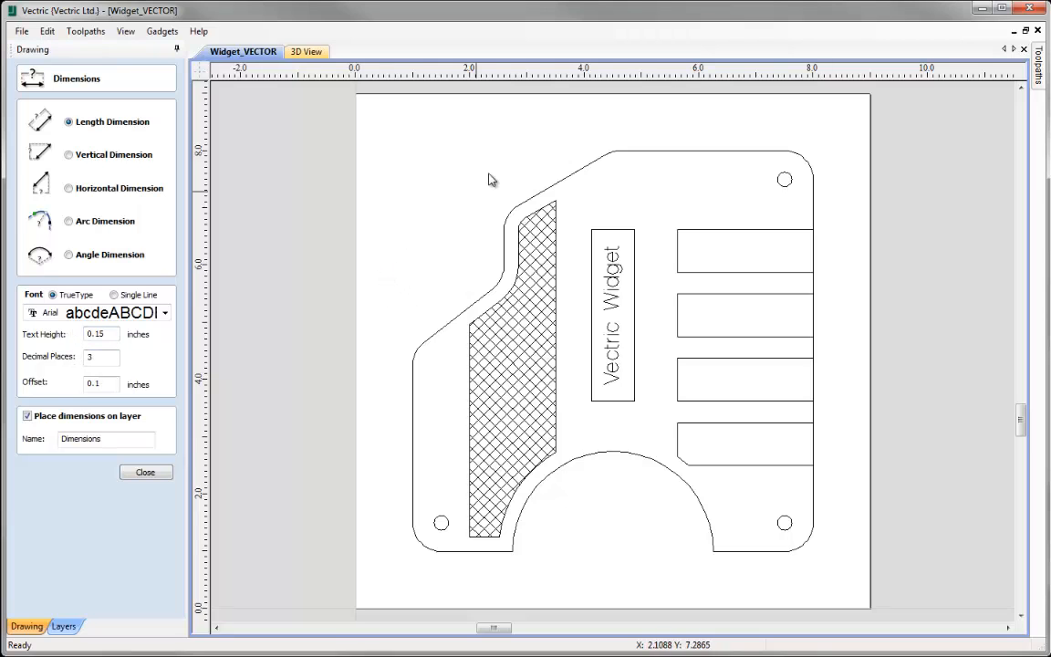
pyautogui.click(537, 146)
pyautogui.click(443, 183)
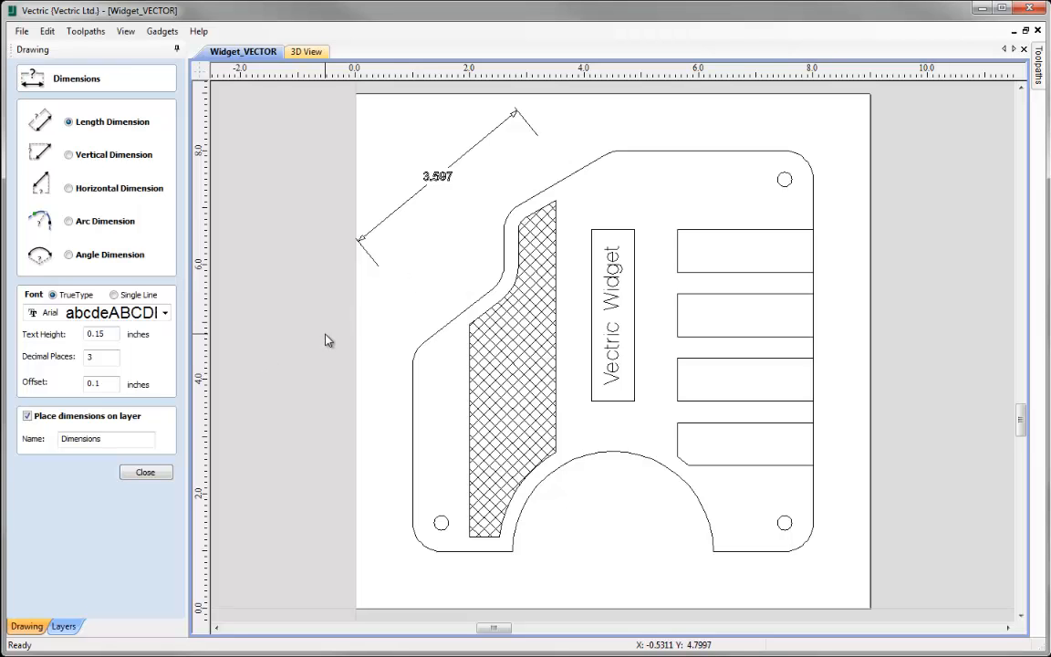
pyautogui.hotkey('ctrl', 'z')
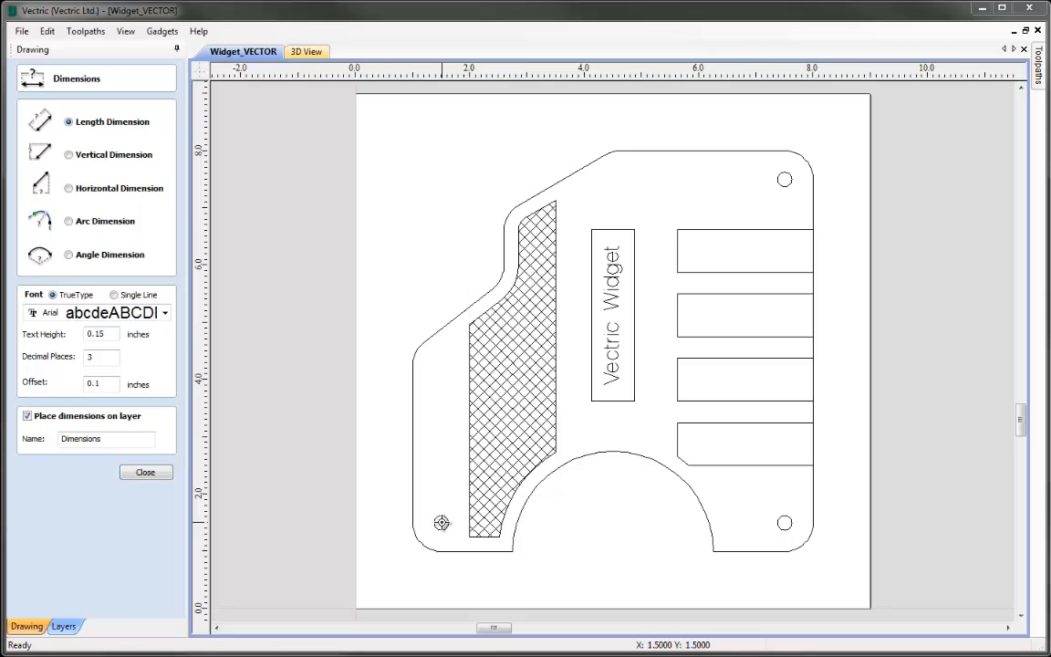
# Step: Add an 8.485 length dimension between the bottom-left and top-right hole centres, offset up and left
pyautogui.click(441, 523)
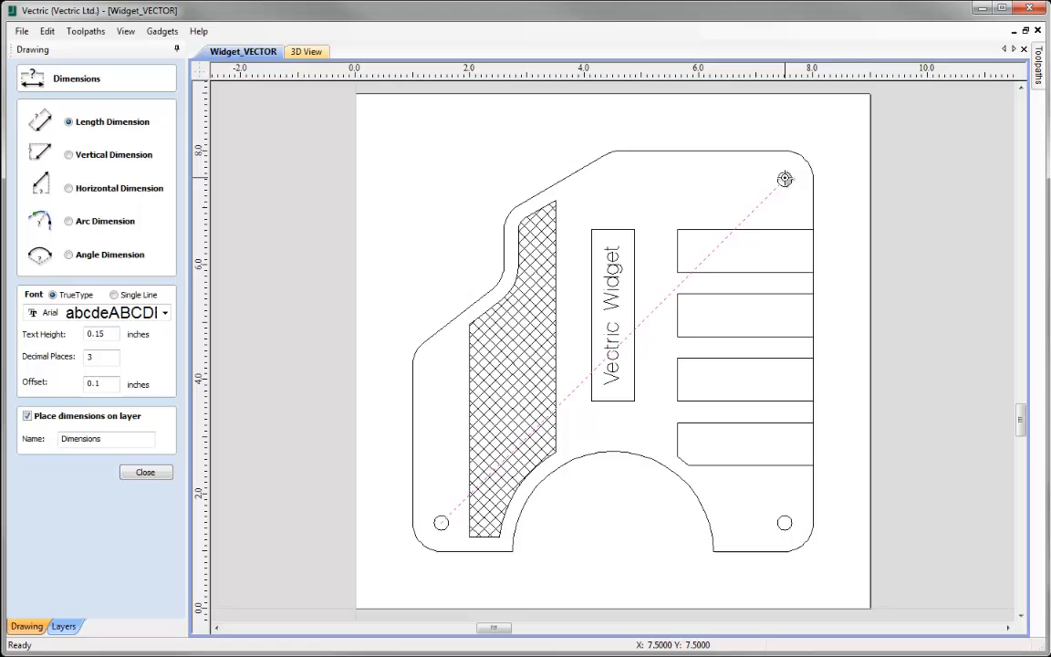
pyautogui.click(785, 178)
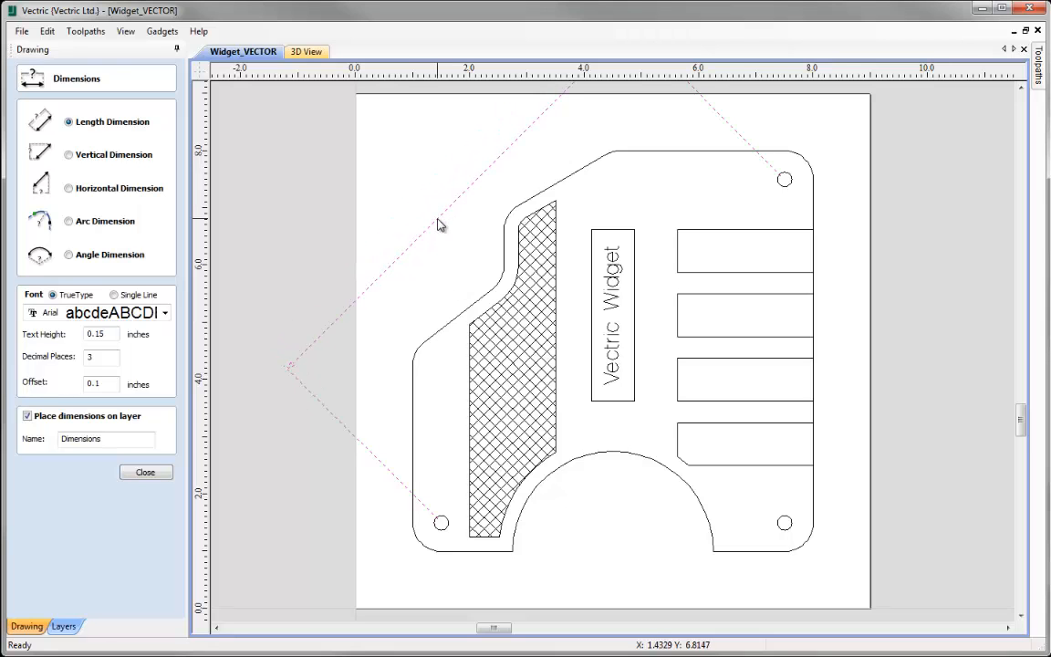
pyautogui.click(439, 225)
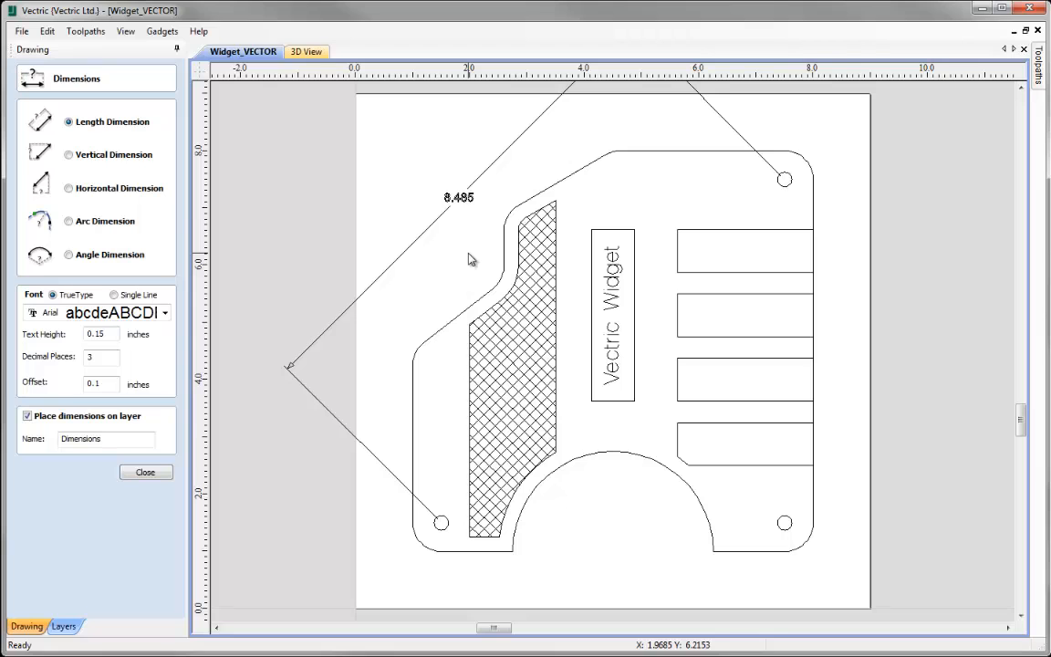
pyautogui.click(69, 154)
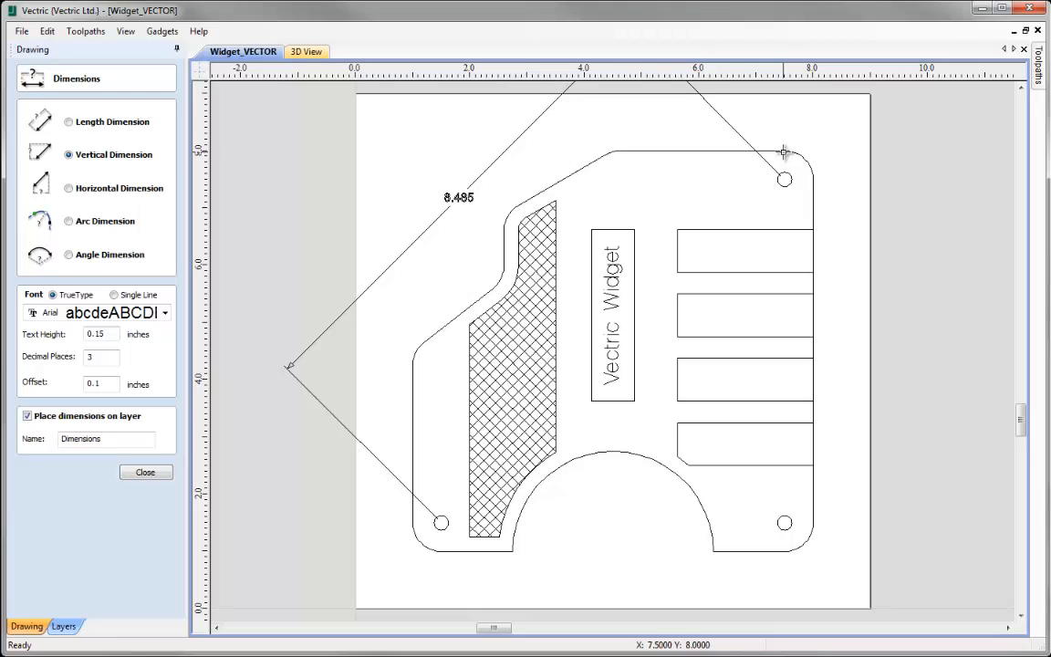
# Step: Add a 7.0 vertical dimension from top to bottom edge, placed right of the widget
pyautogui.click(783, 153)
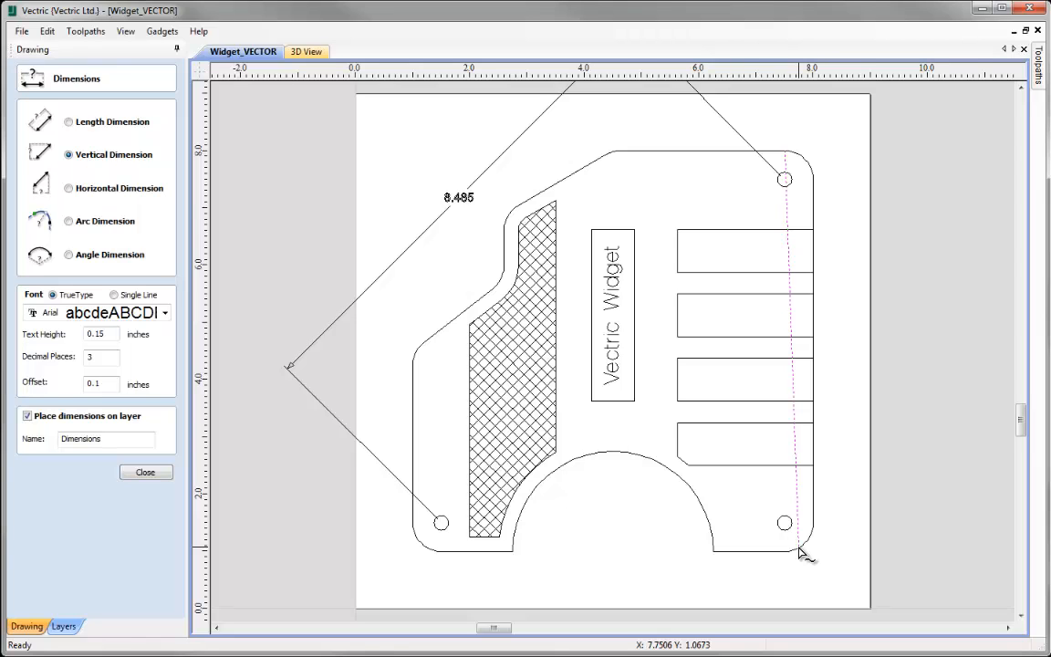
pyautogui.click(801, 553)
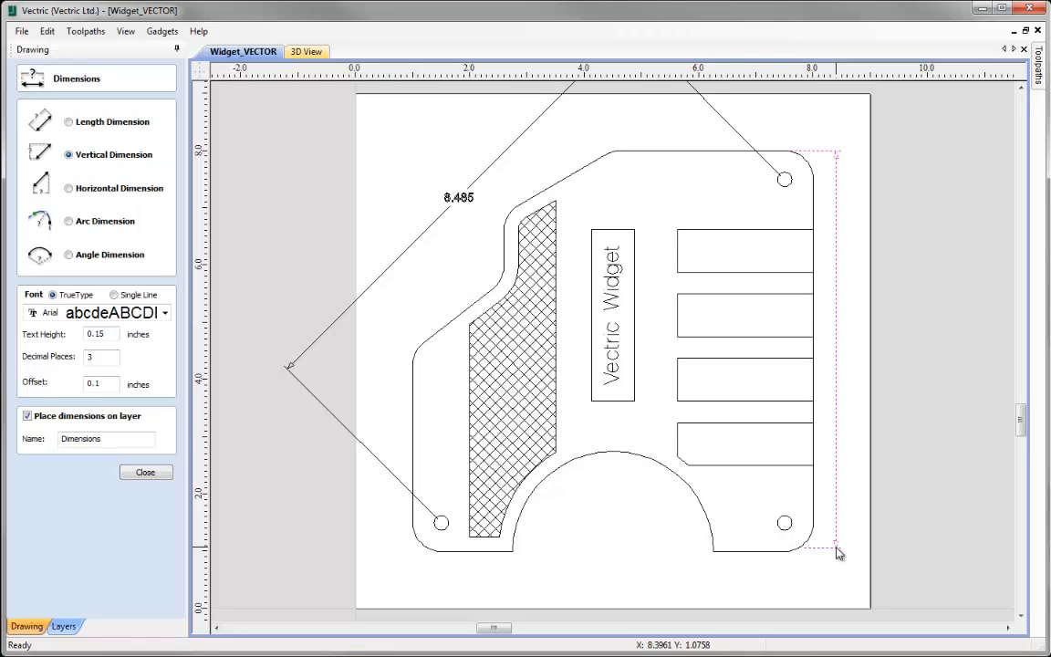
pyautogui.press('Escape')
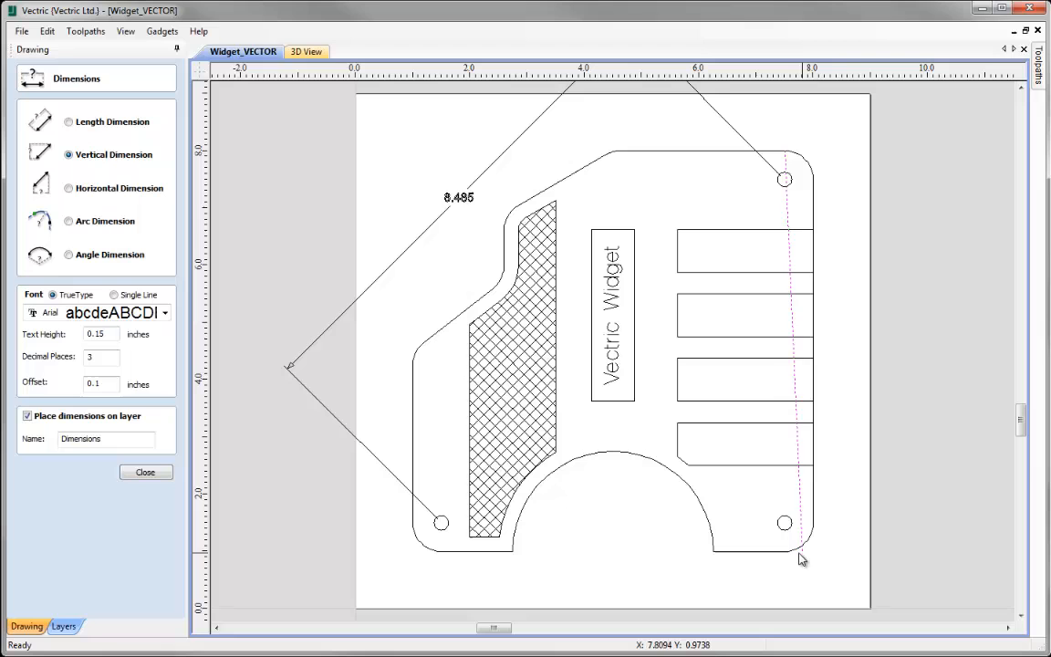
pyautogui.click(785, 523)
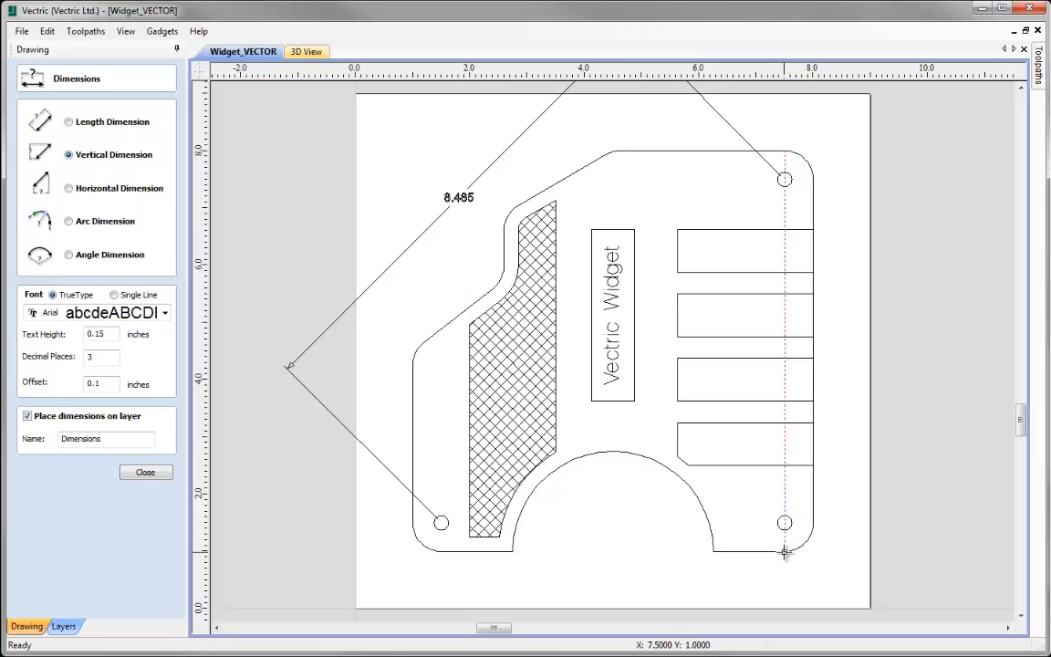
pyautogui.click(785, 552)
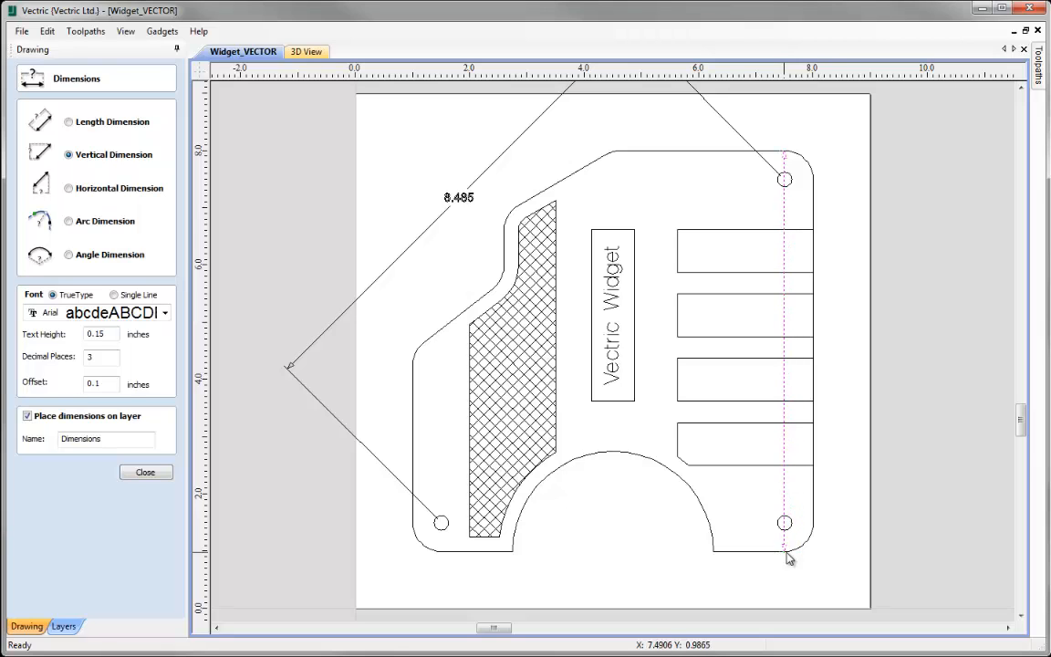
pyautogui.click(855, 545)
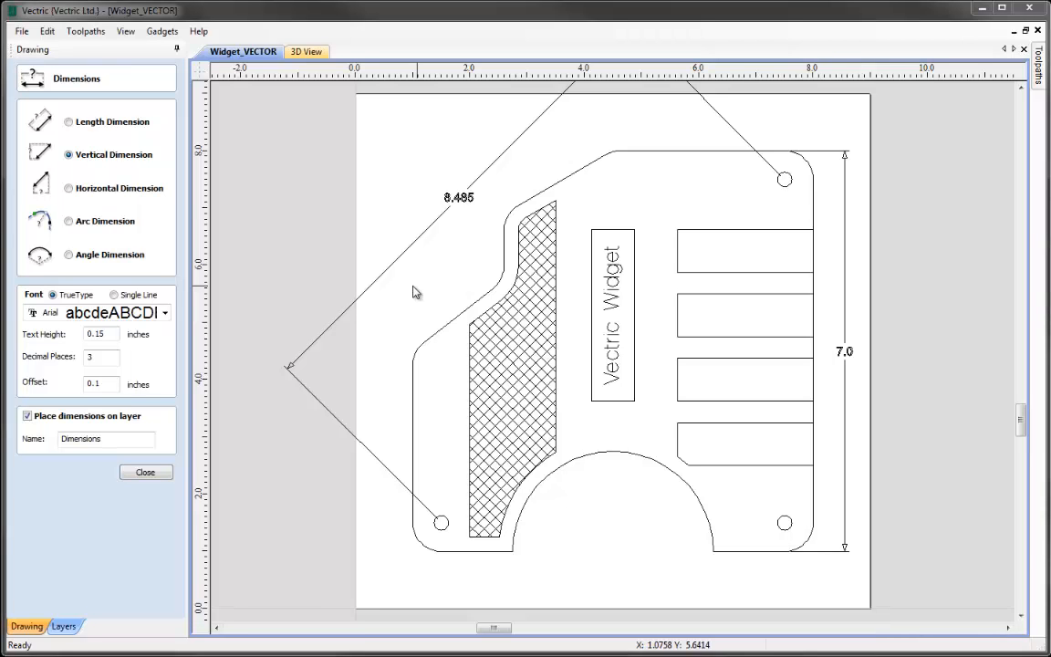
pyautogui.click(70, 189)
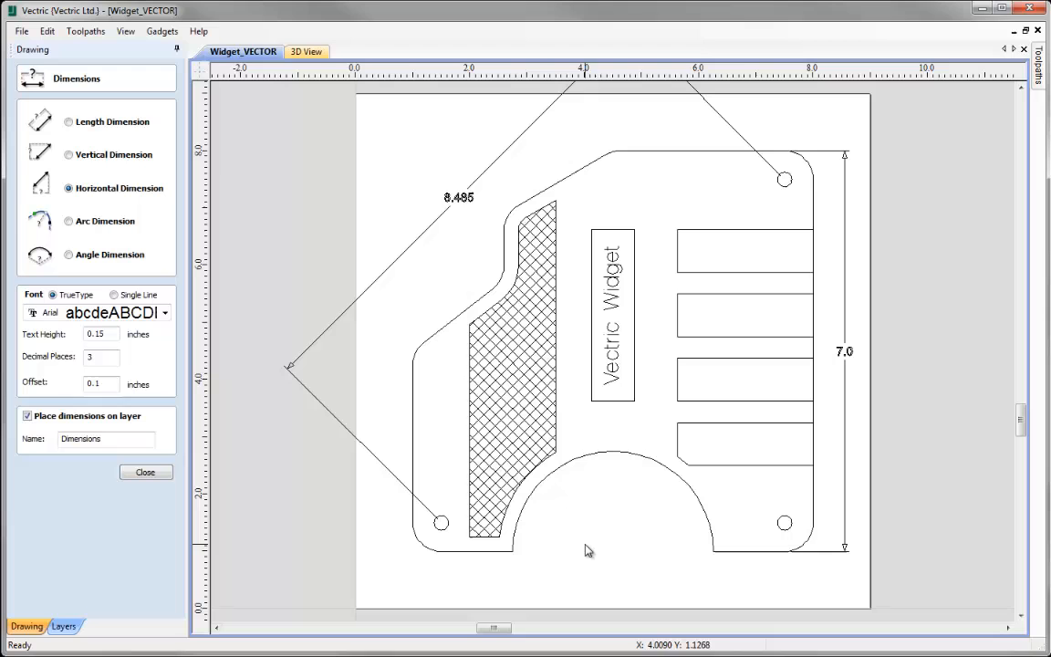
# Step: Add horizontal dimensions below the part: 3.5 across the cutout and 2.375 from slot to right edge
pyautogui.click(515, 551)
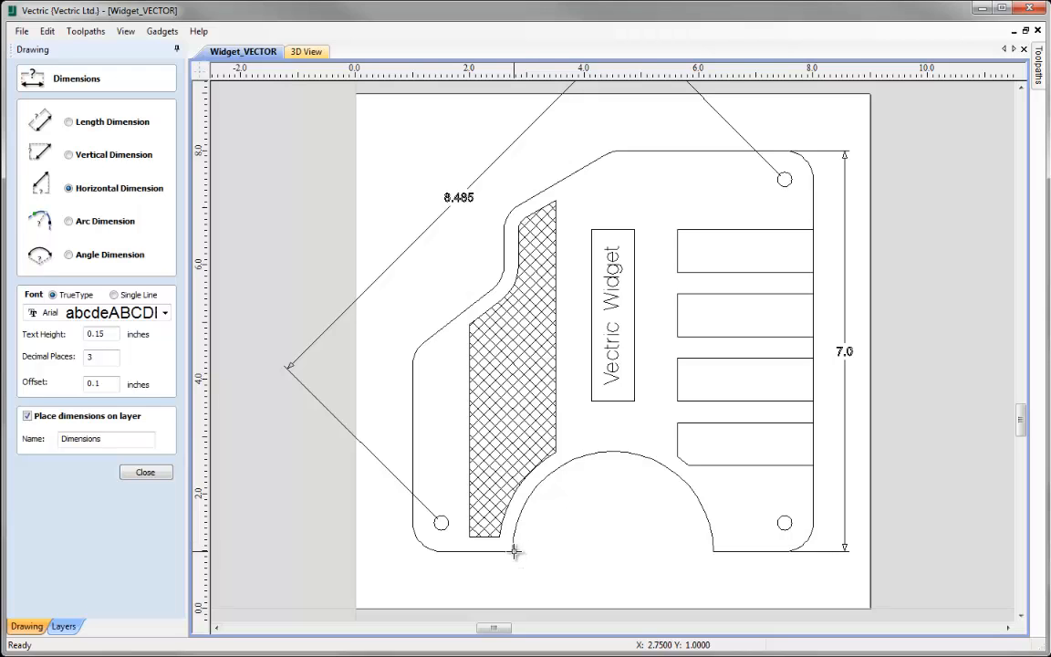
pyautogui.click(715, 551)
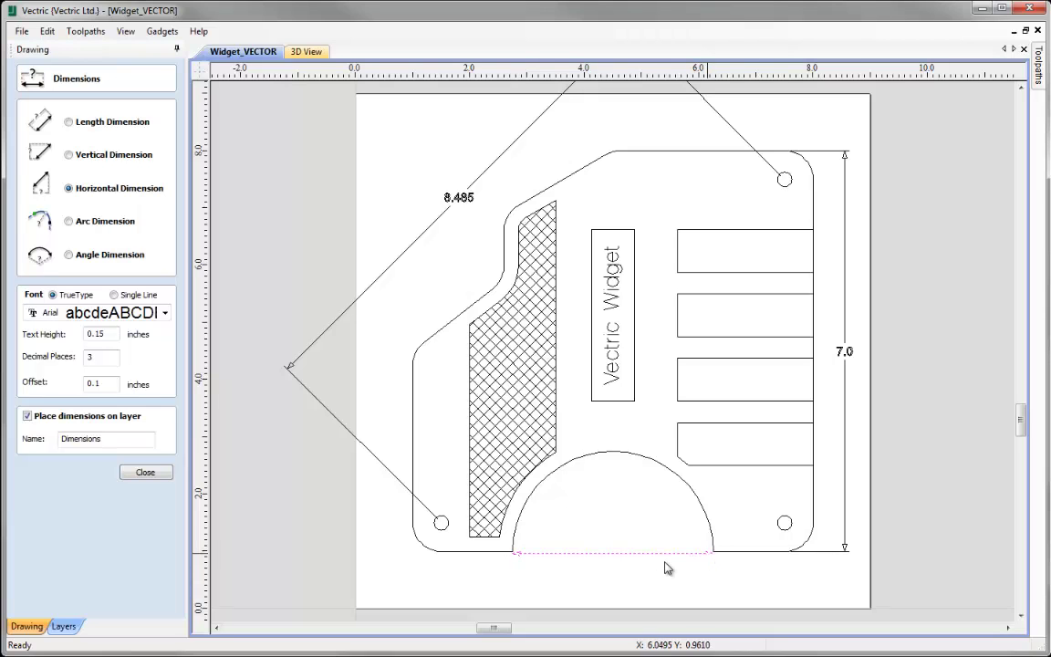
pyautogui.click(627, 598)
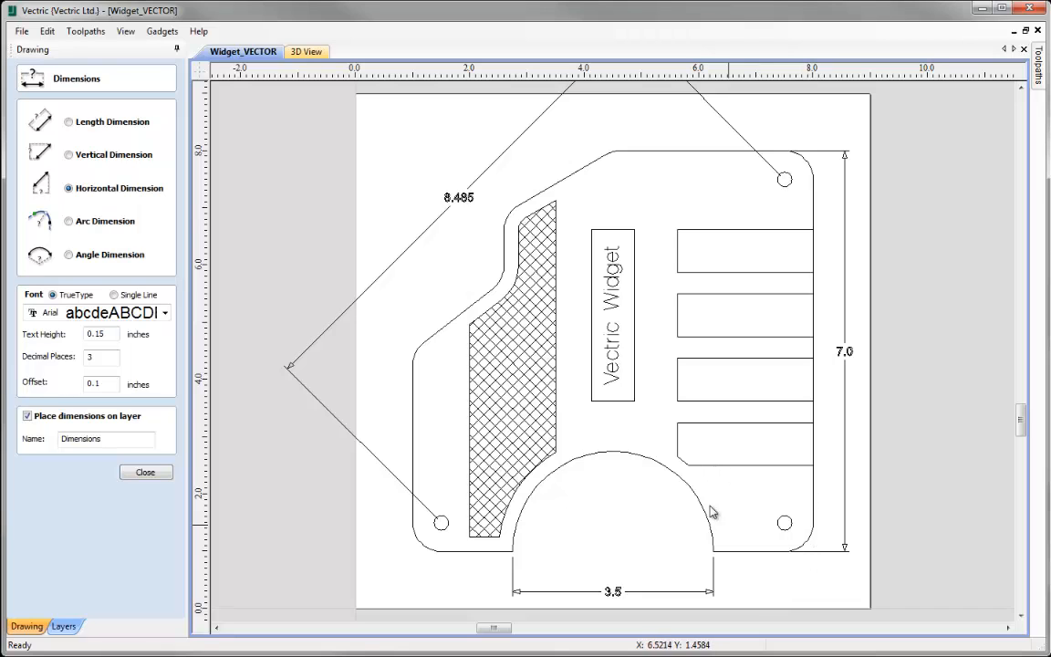
pyautogui.click(677, 422)
pyautogui.click(813, 523)
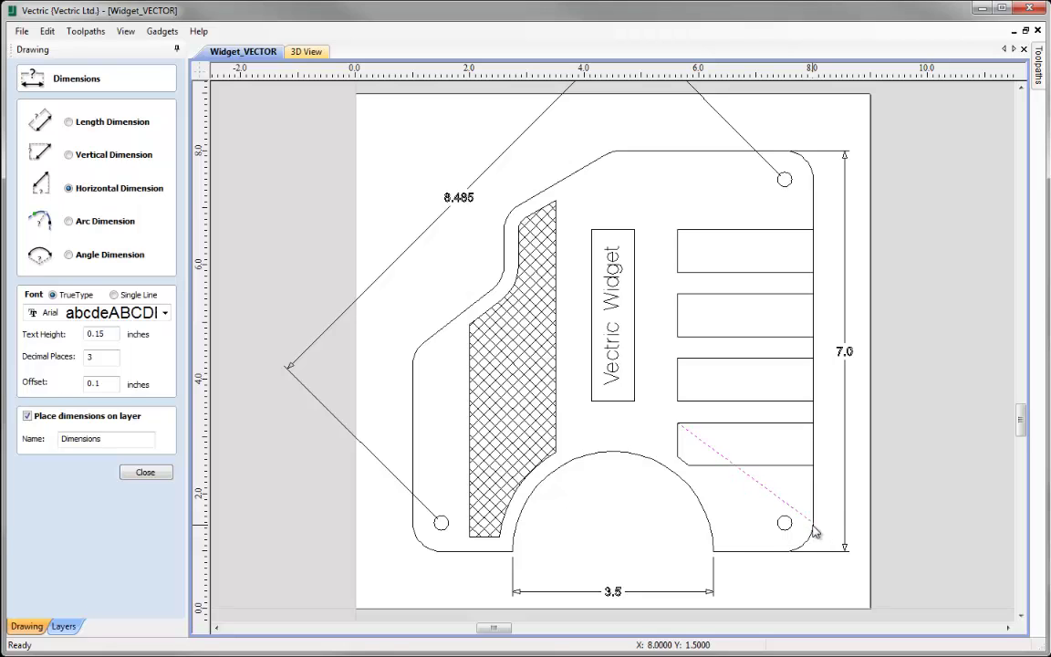
pyautogui.click(767, 573)
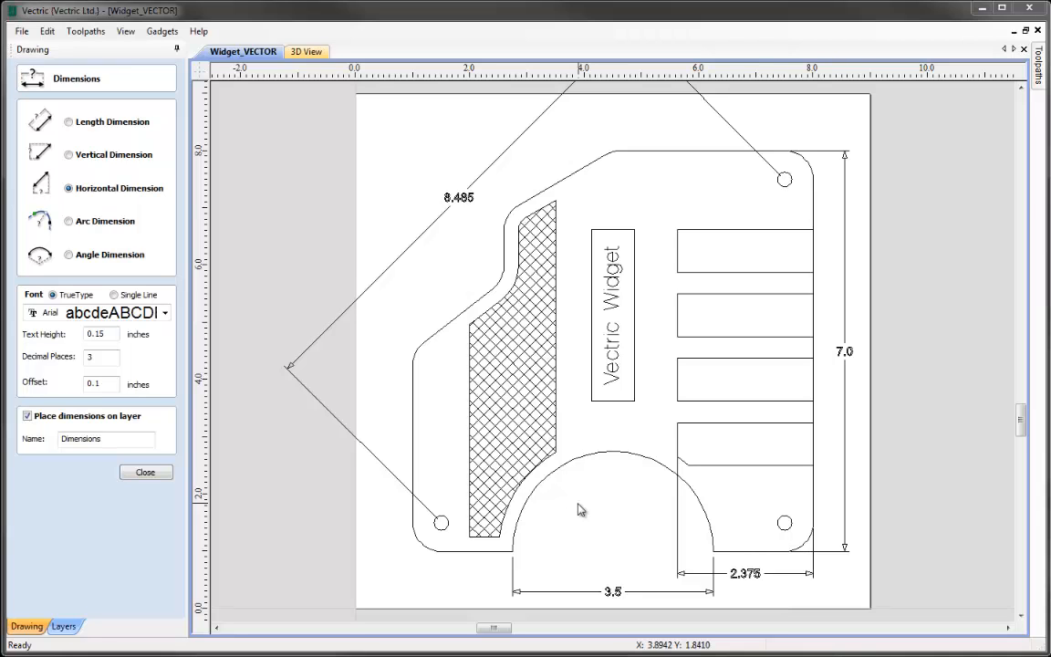
# Step: Add radius labels: 1.75 R inside the semicircular cutout and 0.5 R at the upper-left and bottom-left corners
pyautogui.click(70, 222)
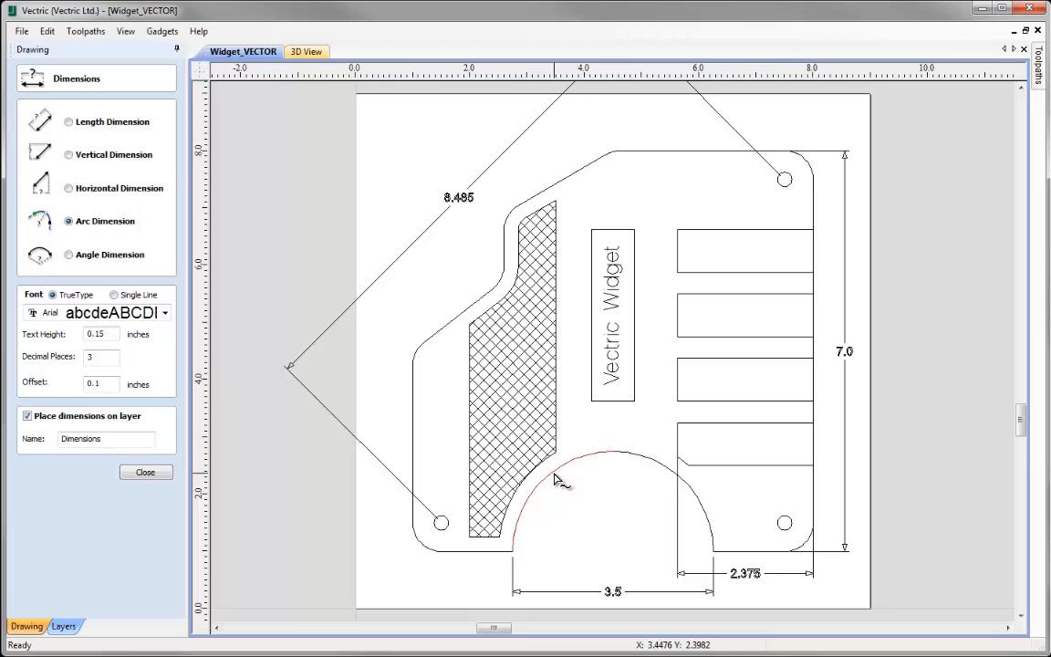
pyautogui.click(554, 479)
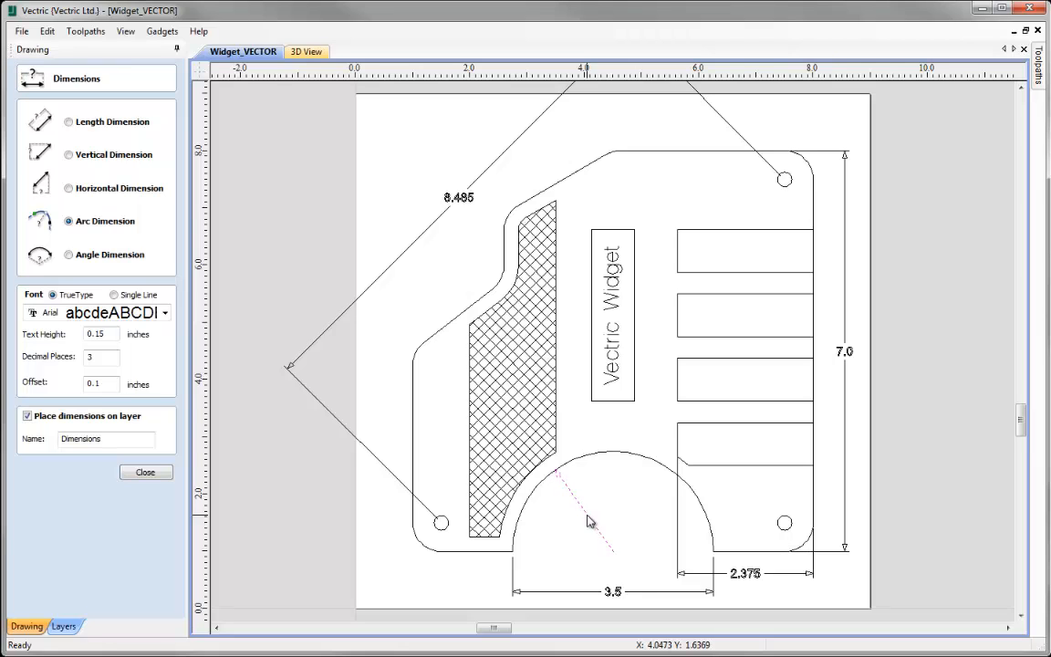
pyautogui.click(588, 521)
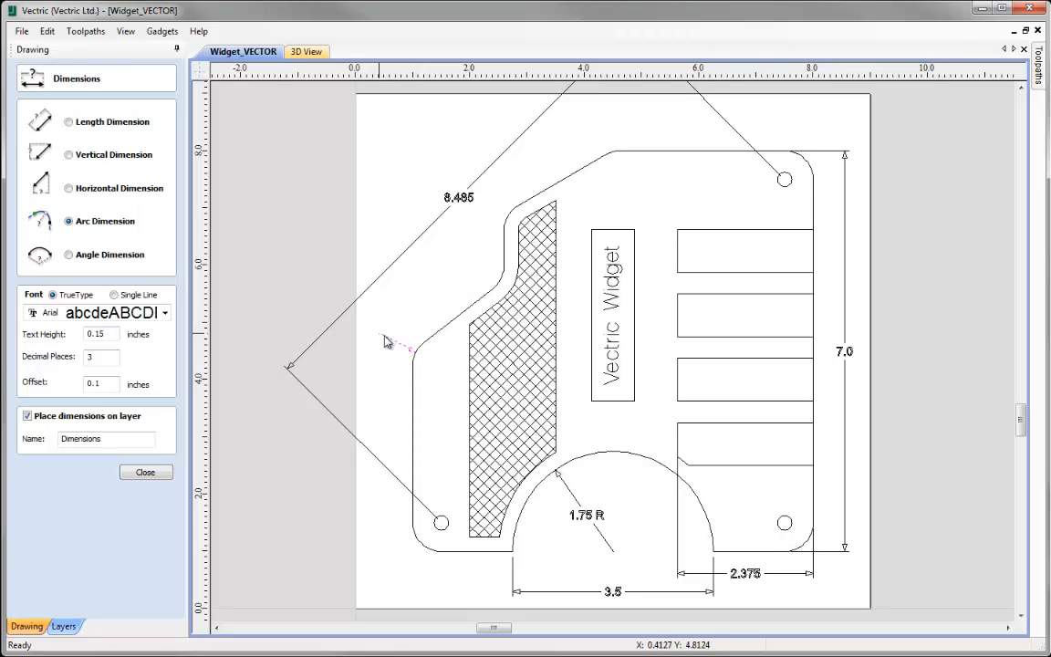
pyautogui.click(391, 345)
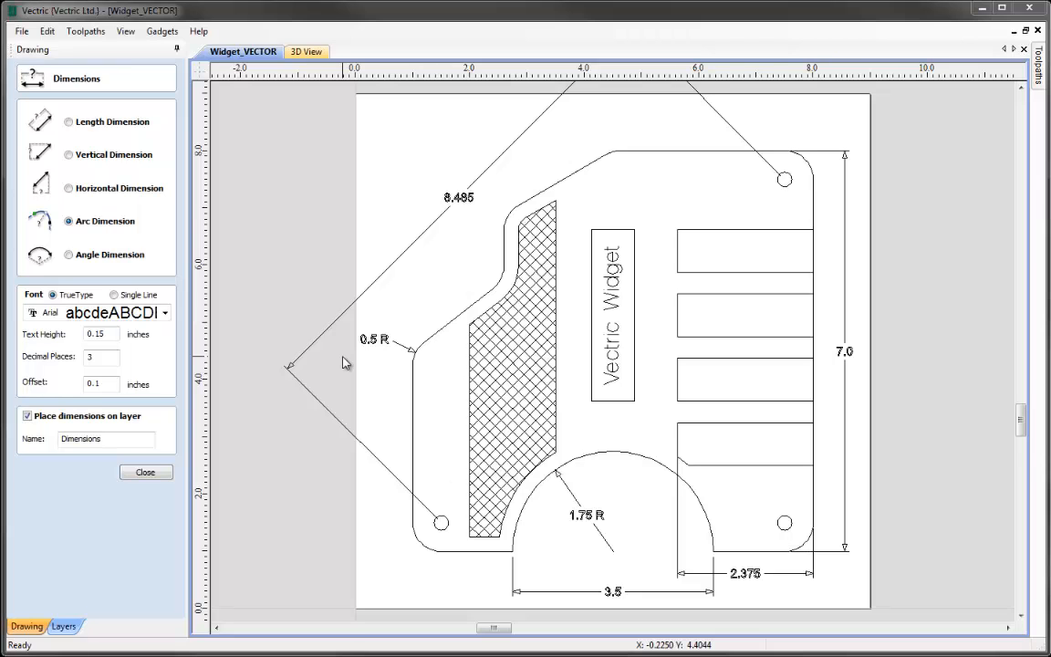
pyautogui.click(421, 545)
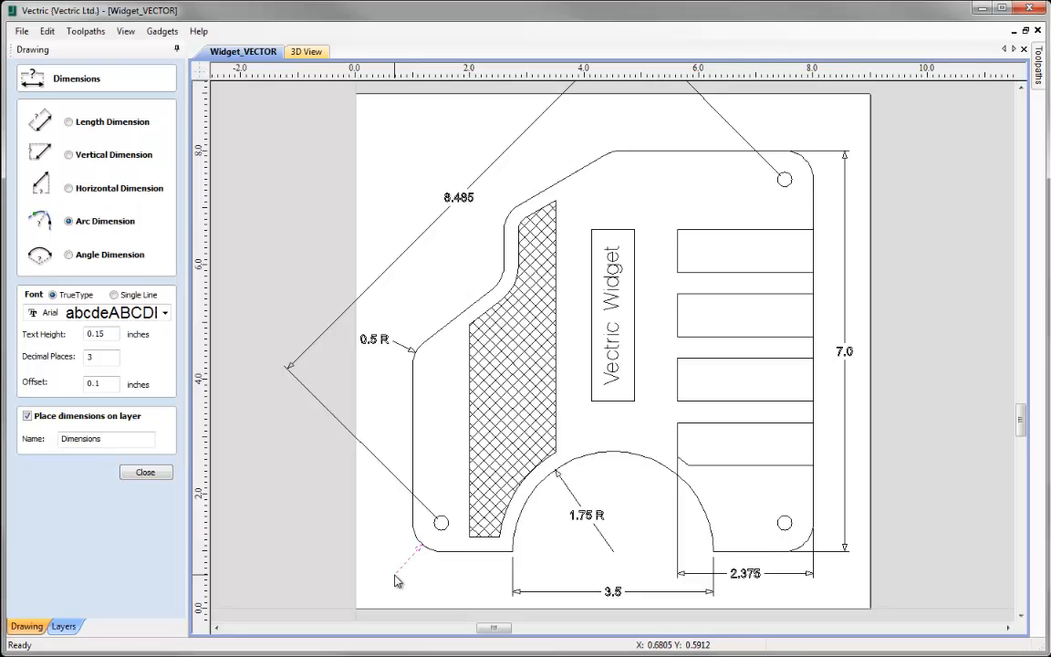
pyautogui.click(393, 577)
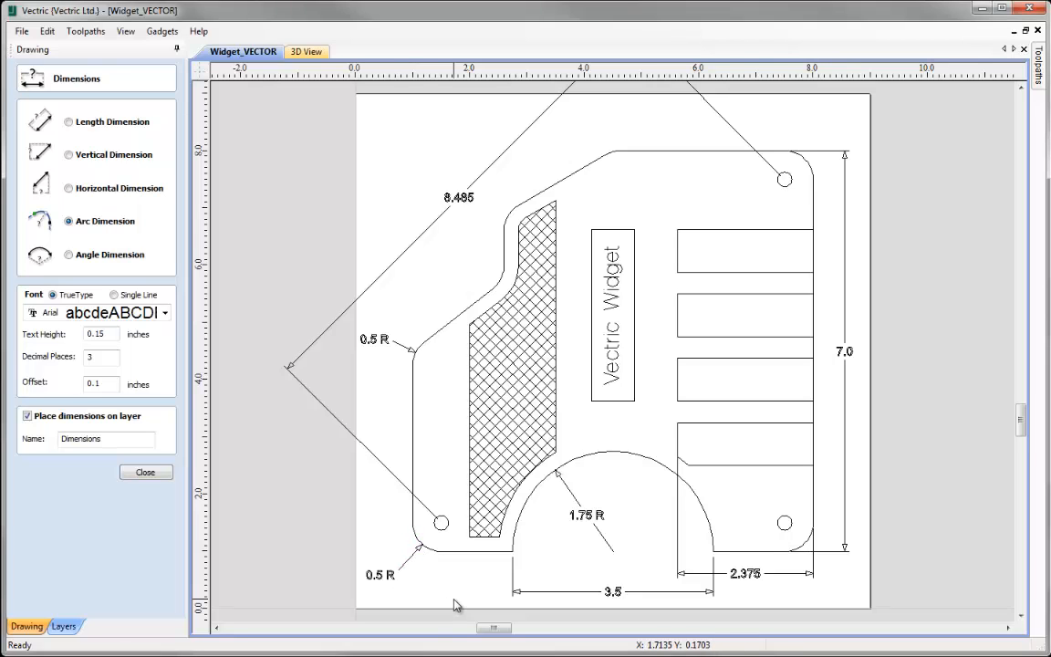
pyautogui.click(69, 254)
# Step: Add a 38.0 DEG angle dimension between the slanted upper-left edge and the horizontal
pyautogui.click(426, 341)
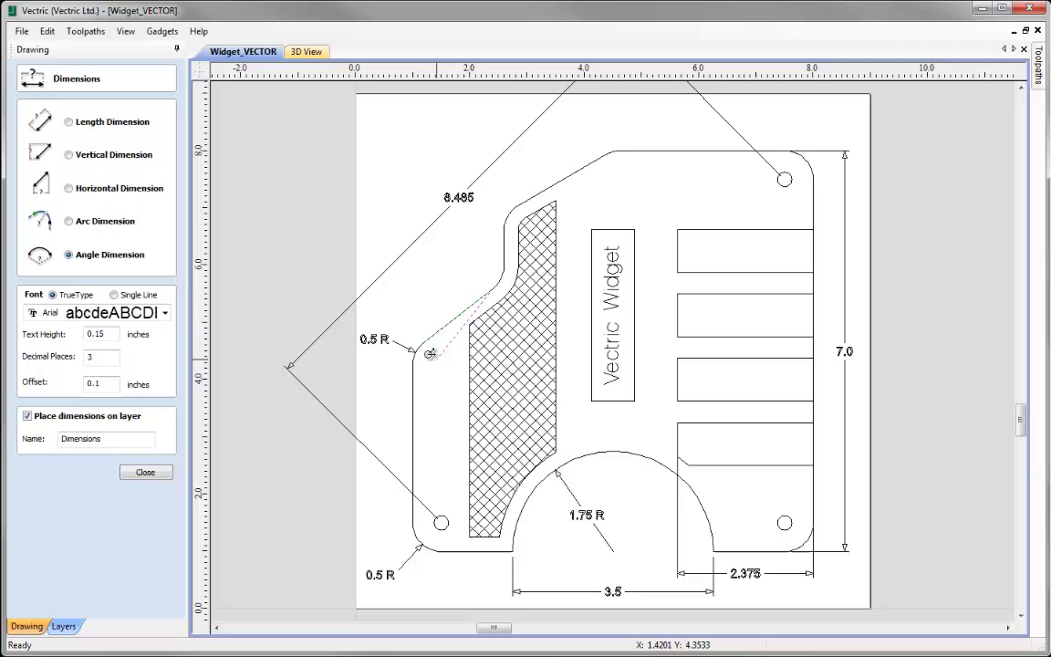
pyautogui.click(409, 290)
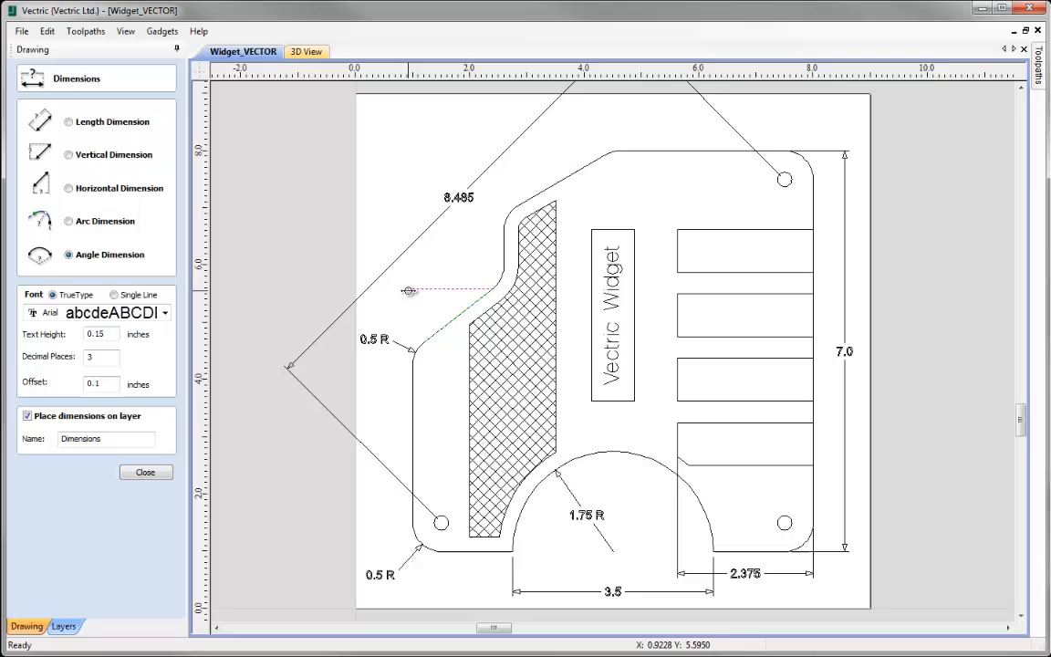
pyautogui.click(409, 301)
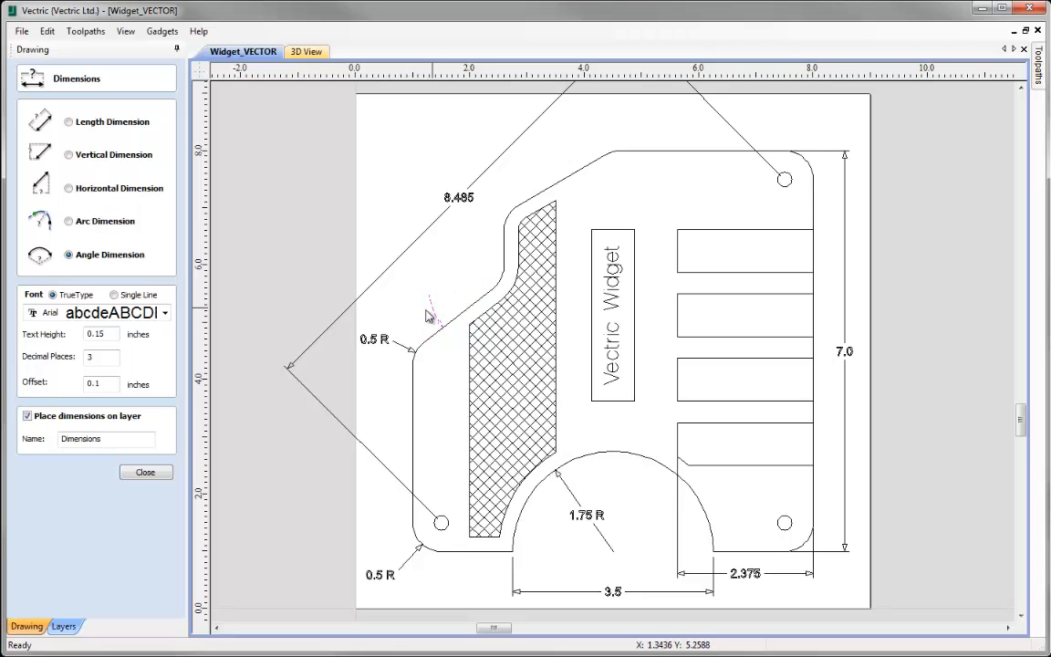
pyautogui.click(422, 318)
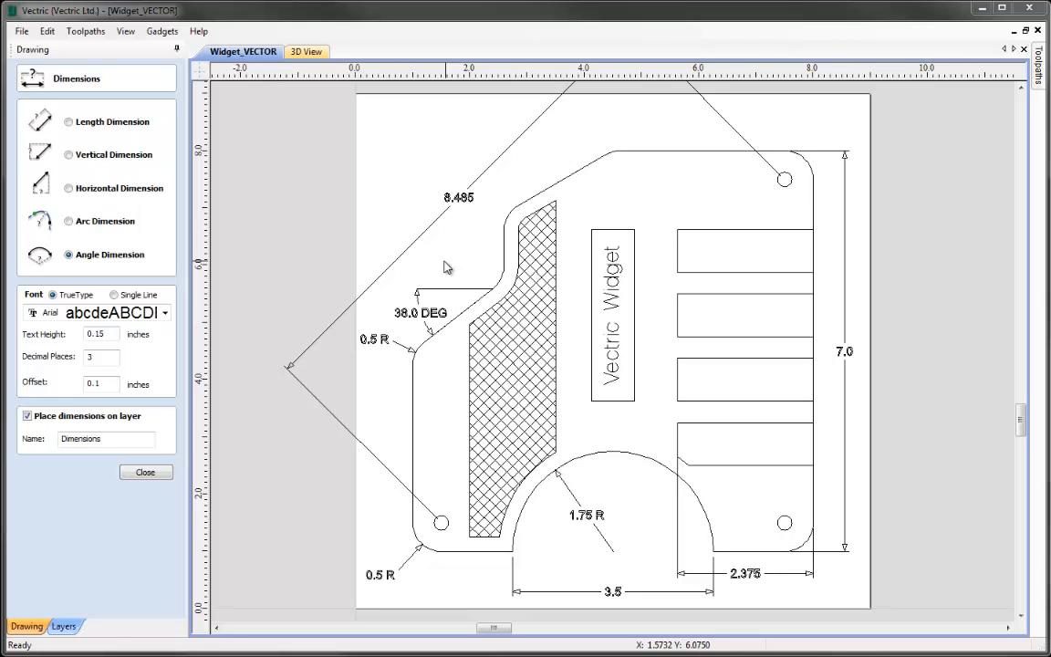
# Step: Close the dimension tool and delete the upper-left 0.5 R radius label
pyautogui.click(145, 473)
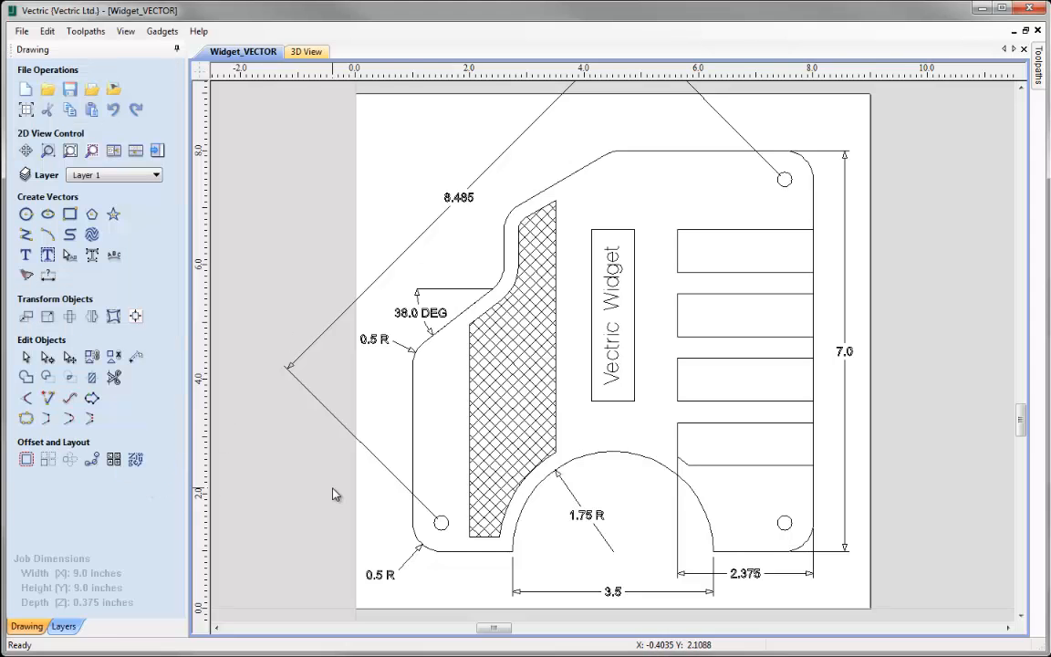
pyautogui.click(375, 339)
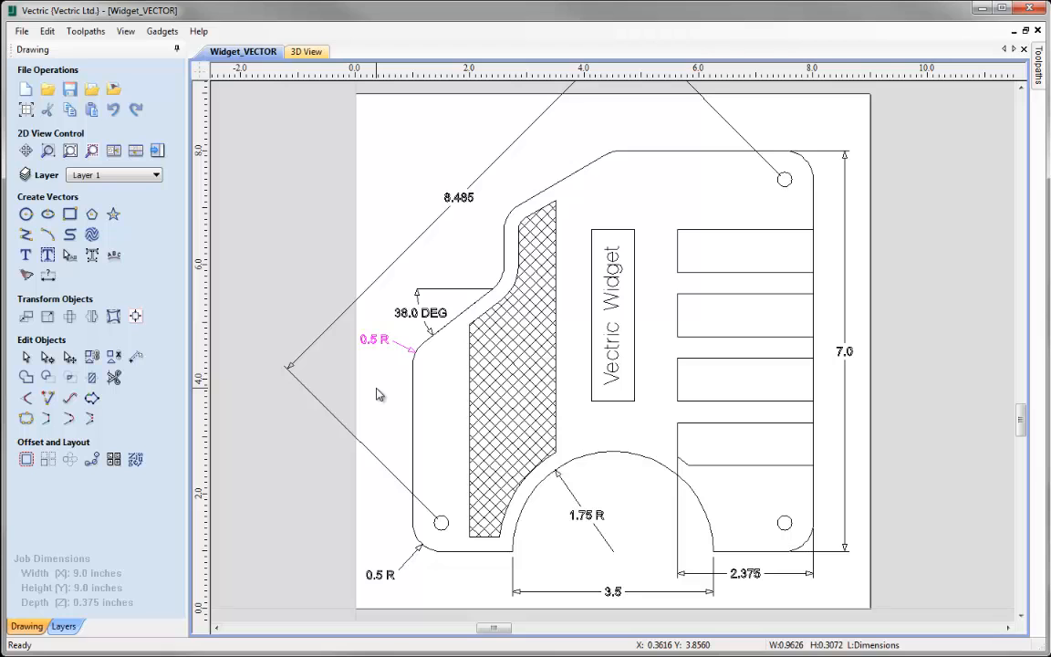
pyautogui.press('Delete')
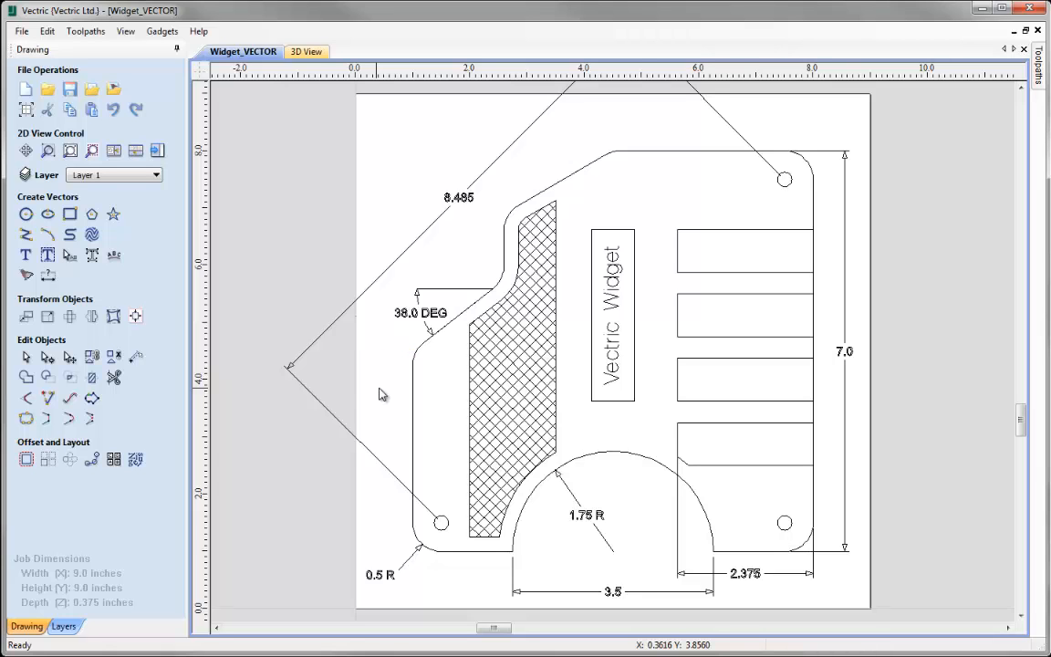
pyautogui.click(158, 177)
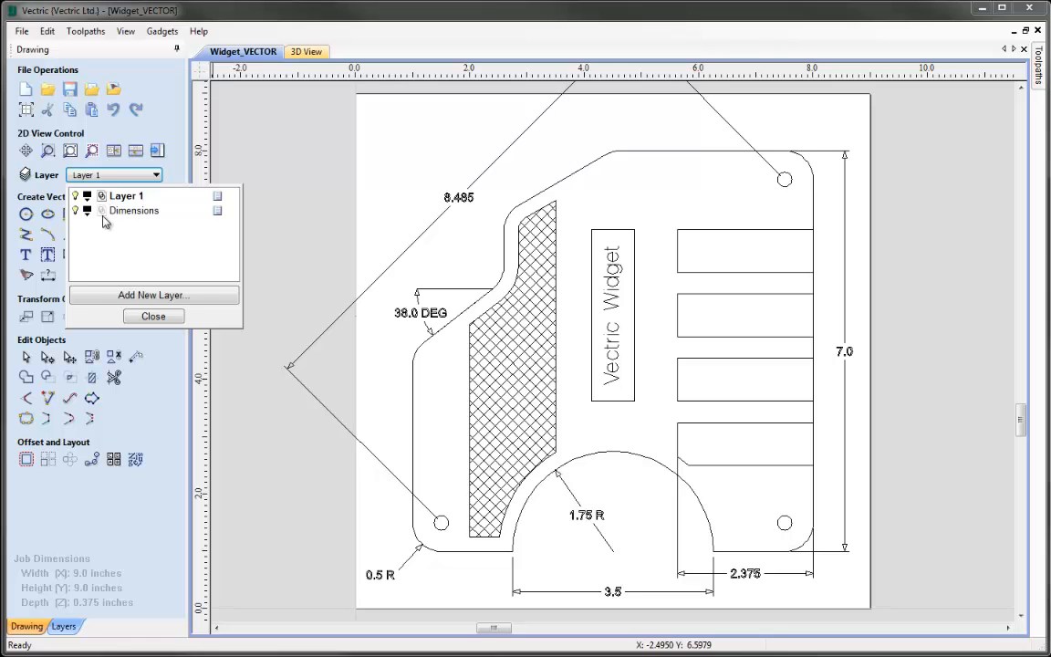
# Step: Toggle the Dimensions layer's visibility off and back on to confirm the dimensions sit on it, leaving it visible
pyautogui.click(76, 211)
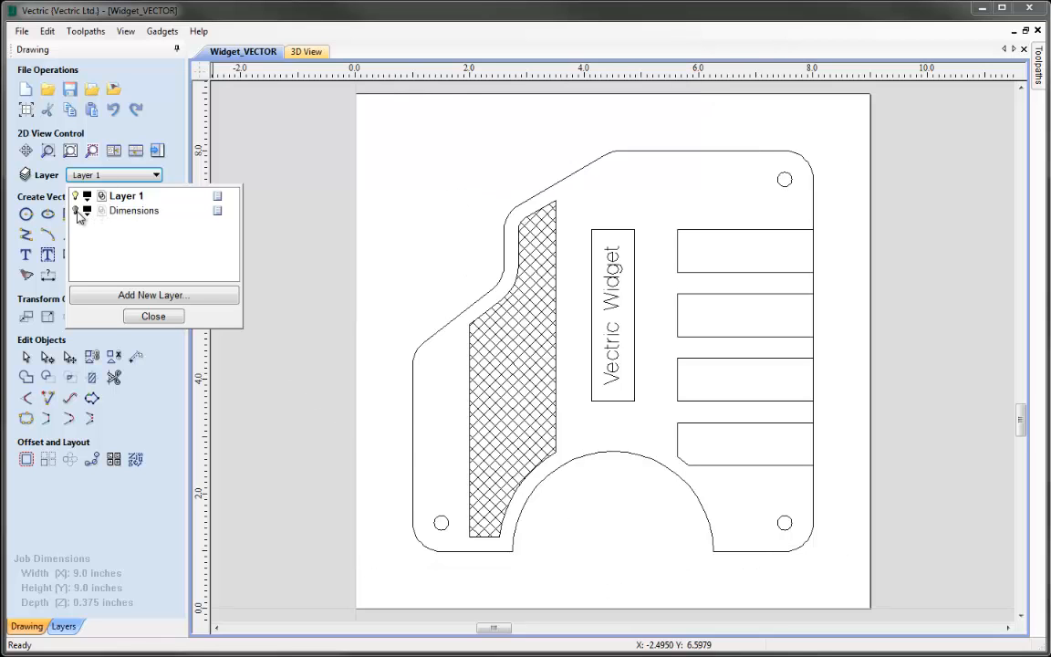
pyautogui.click(76, 211)
pyautogui.click(75, 211)
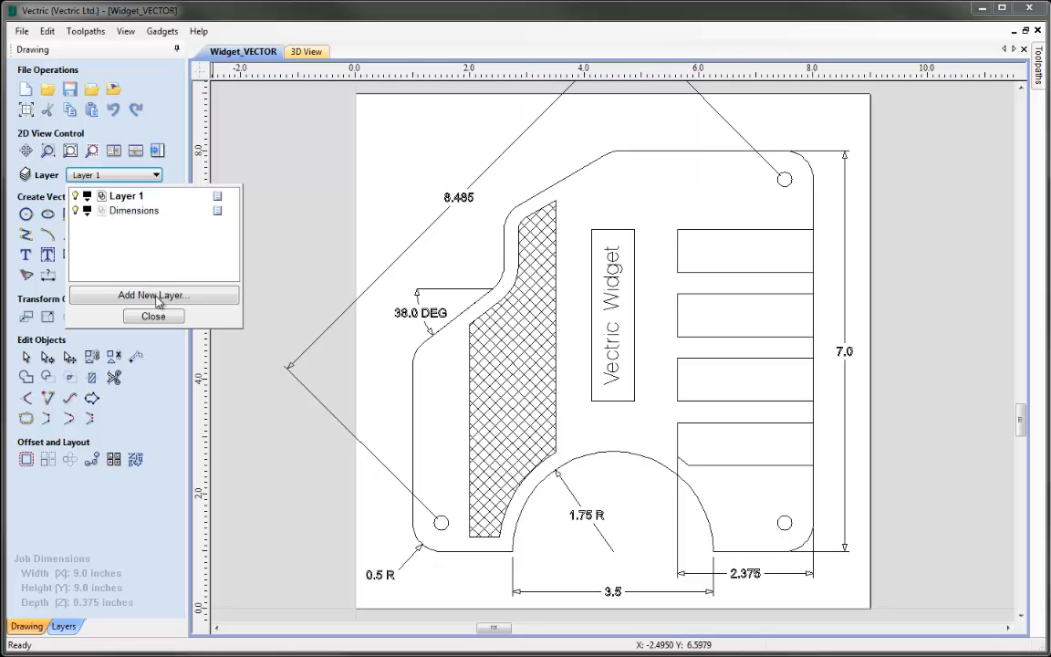
pyautogui.click(153, 316)
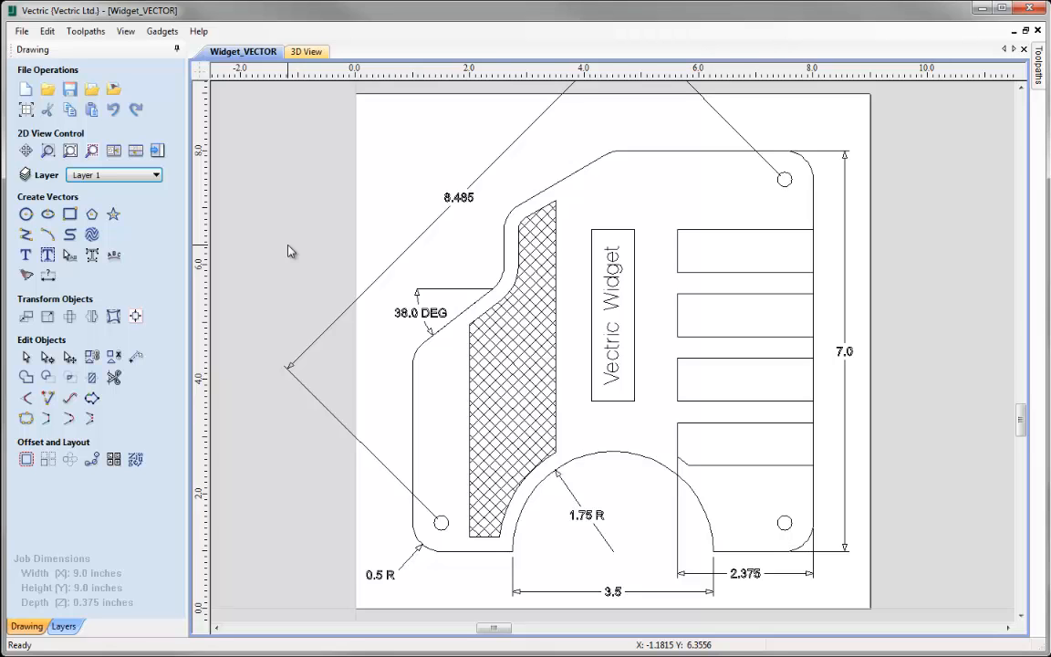
# Step: Save the drawing under the new name Widget_DIMENSION.crv, replacing VECTOR with DIMENSION
pyautogui.click(22, 31)
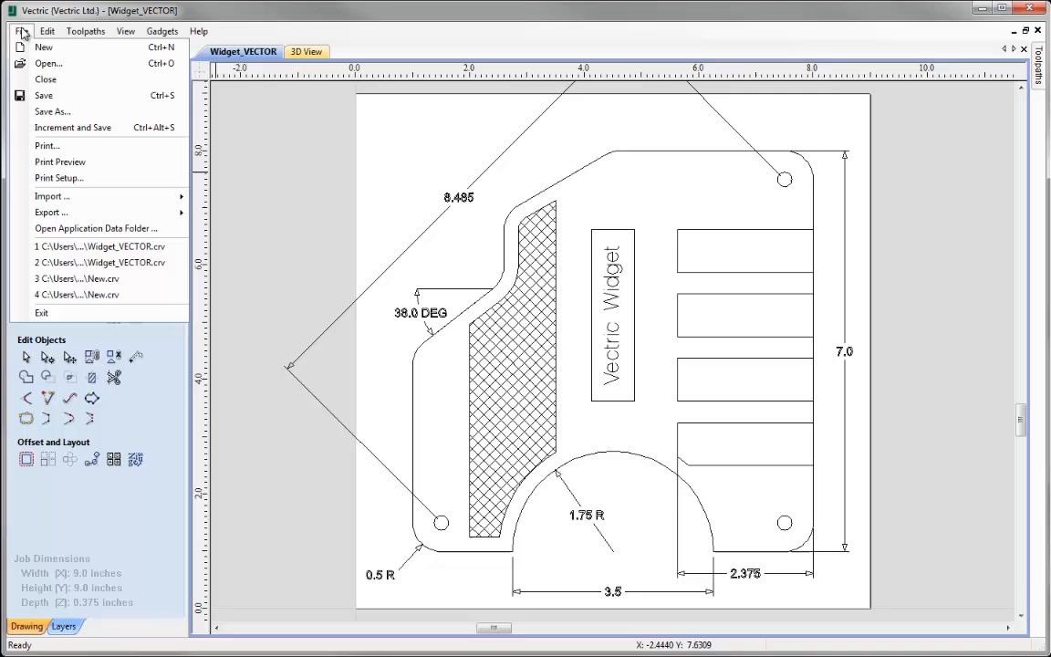
pyautogui.click(52, 111)
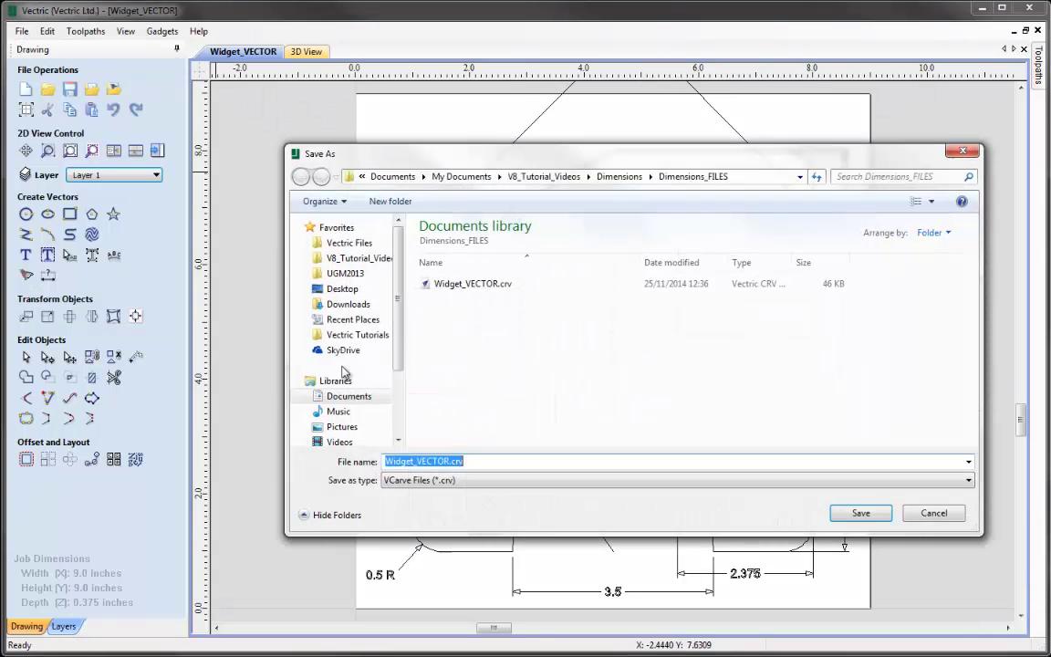
pyautogui.doubleClick(434, 461)
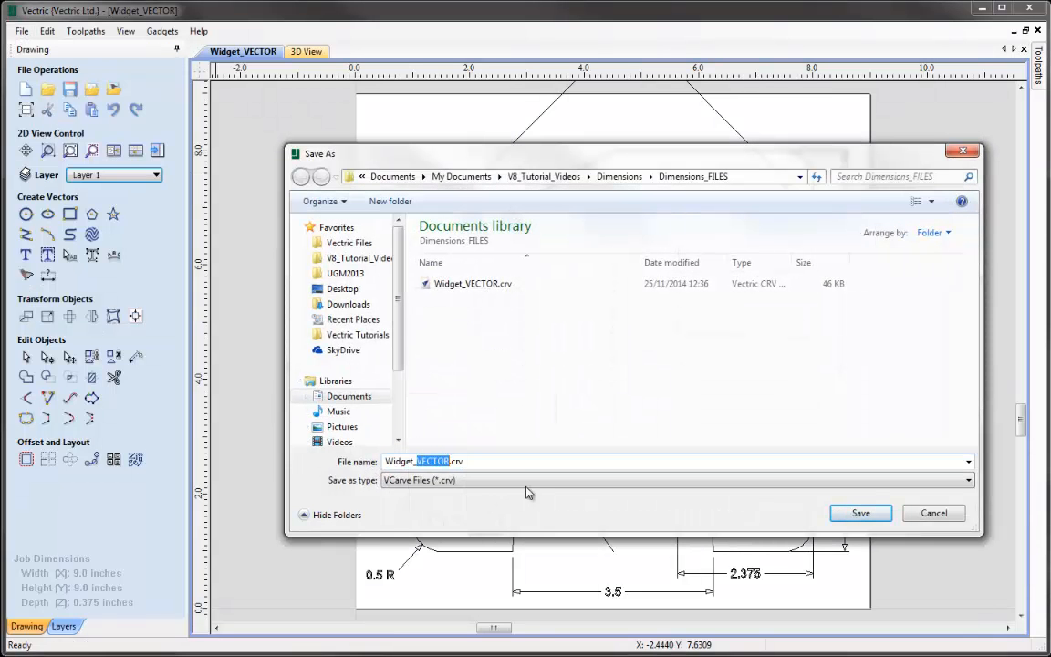
pyautogui.write('DIMENSION')
pyautogui.click(860, 513)
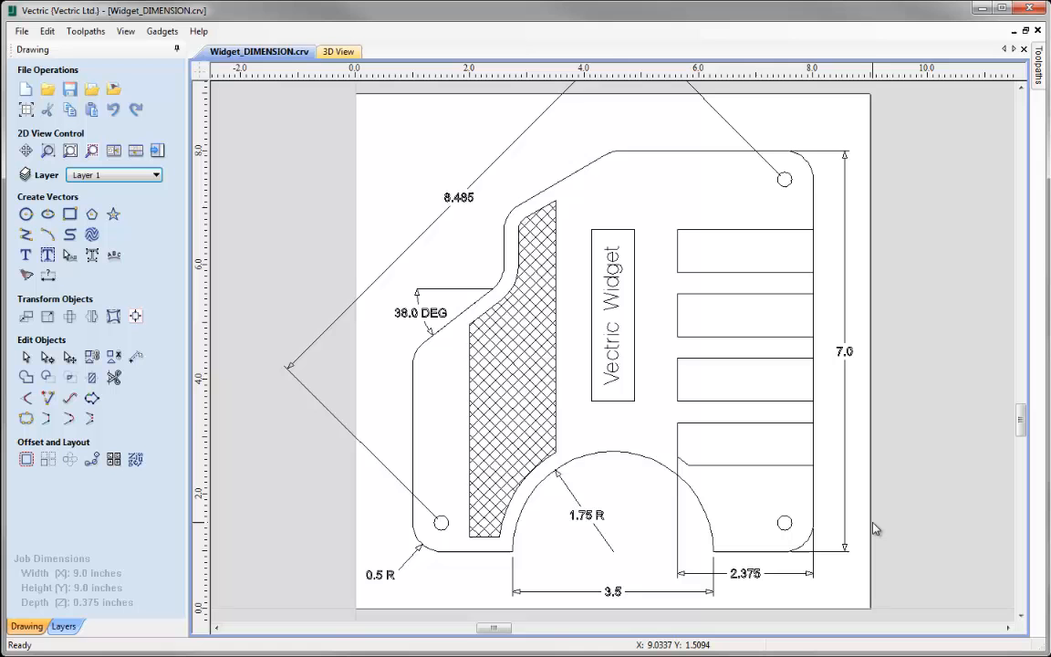